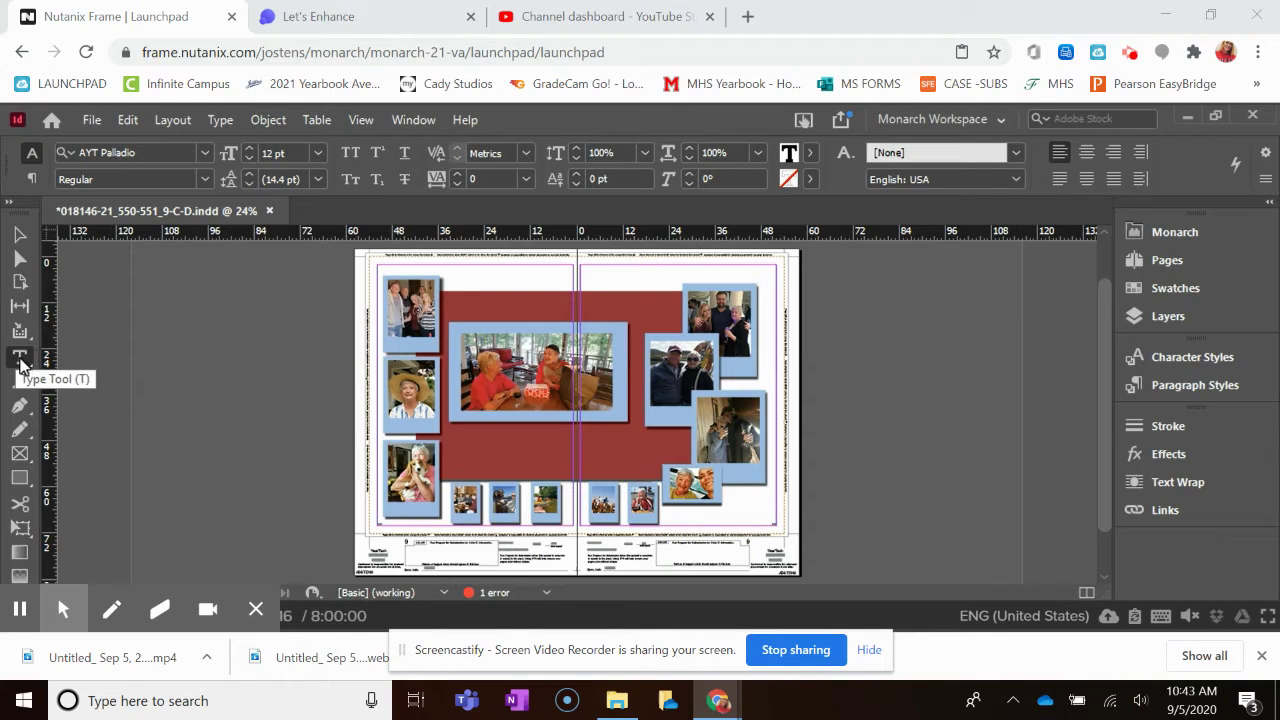
Step: Add a text frame across the top of the spread, above the red rectangle, with the title "HAPPY BIRTHDAY"
left_click(20, 364)
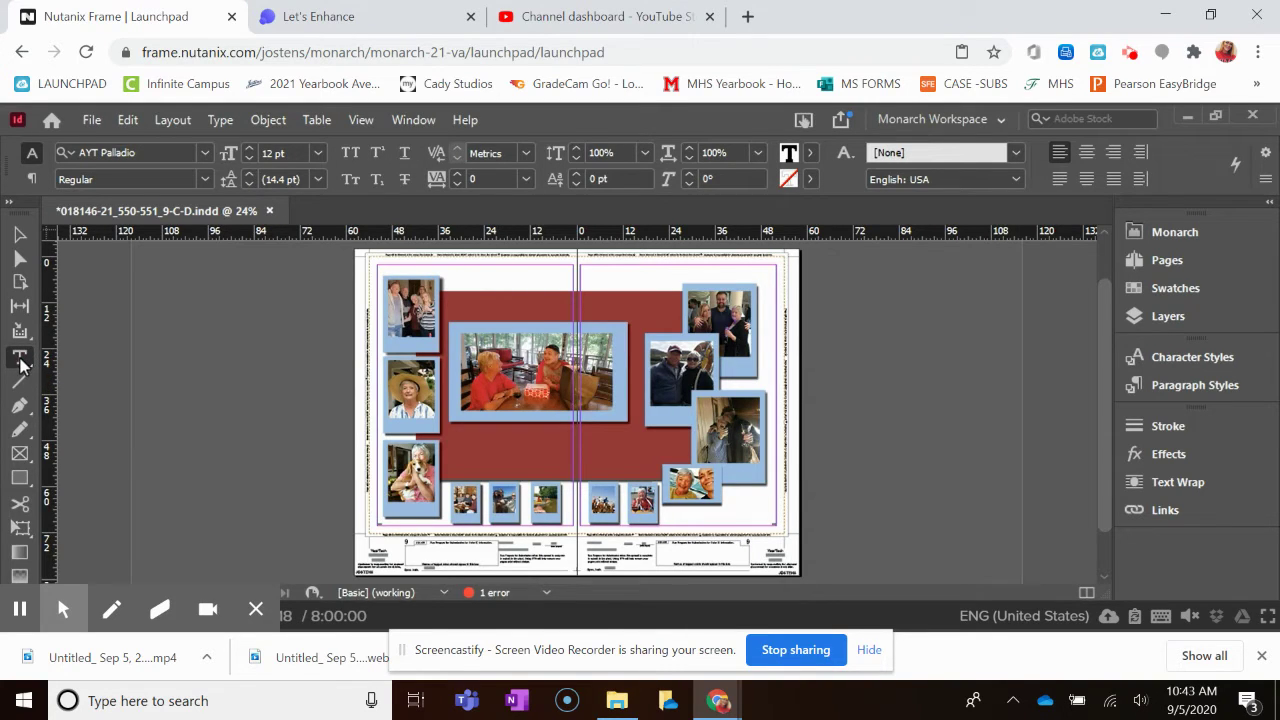
left_click(21, 359)
left_click(456, 289)
type("Mary")
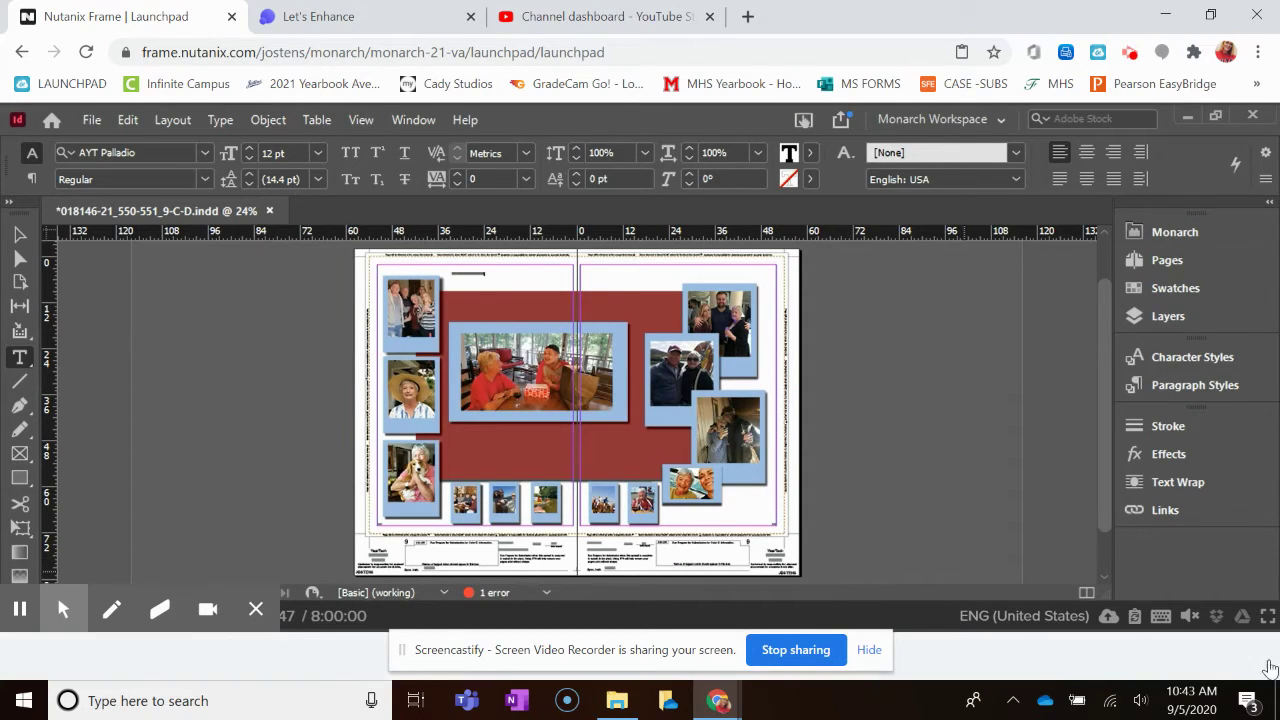
left_click(1261, 656)
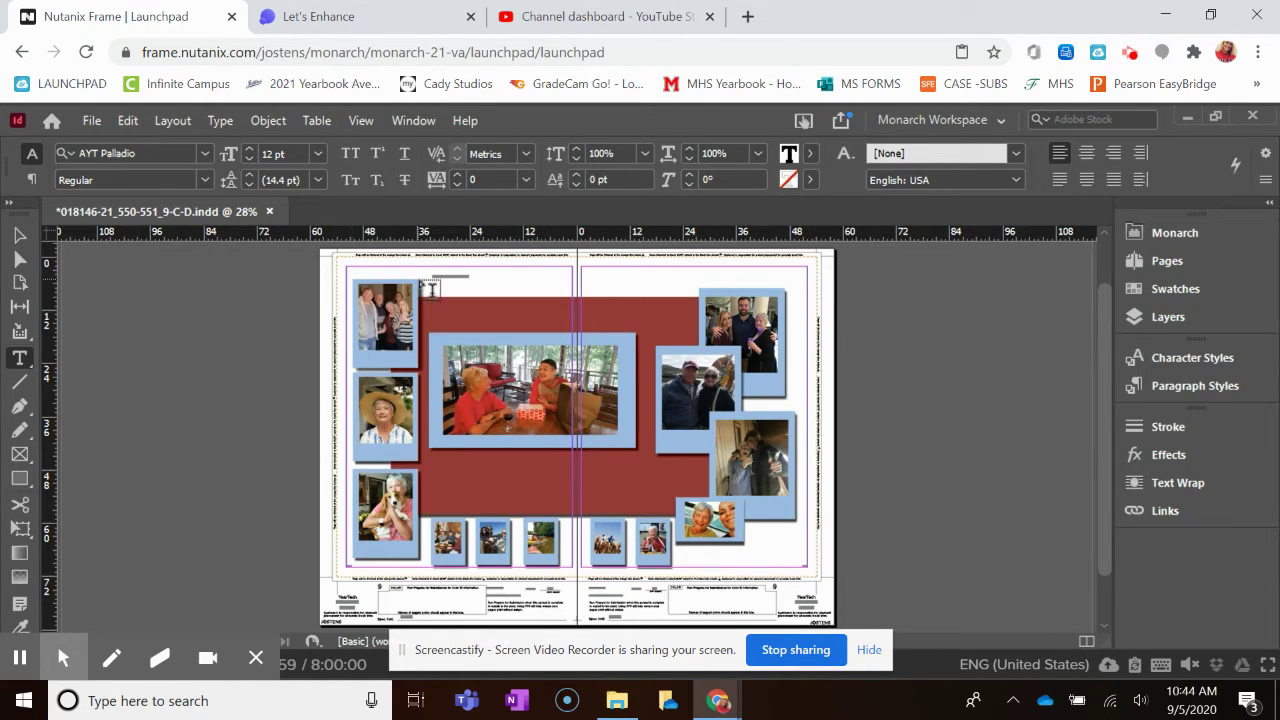
Step: Set the font size of the tiny title text above the red rectangle to 72 pt
left_click_drag(435, 274, 481, 276)
left_click(318, 154)
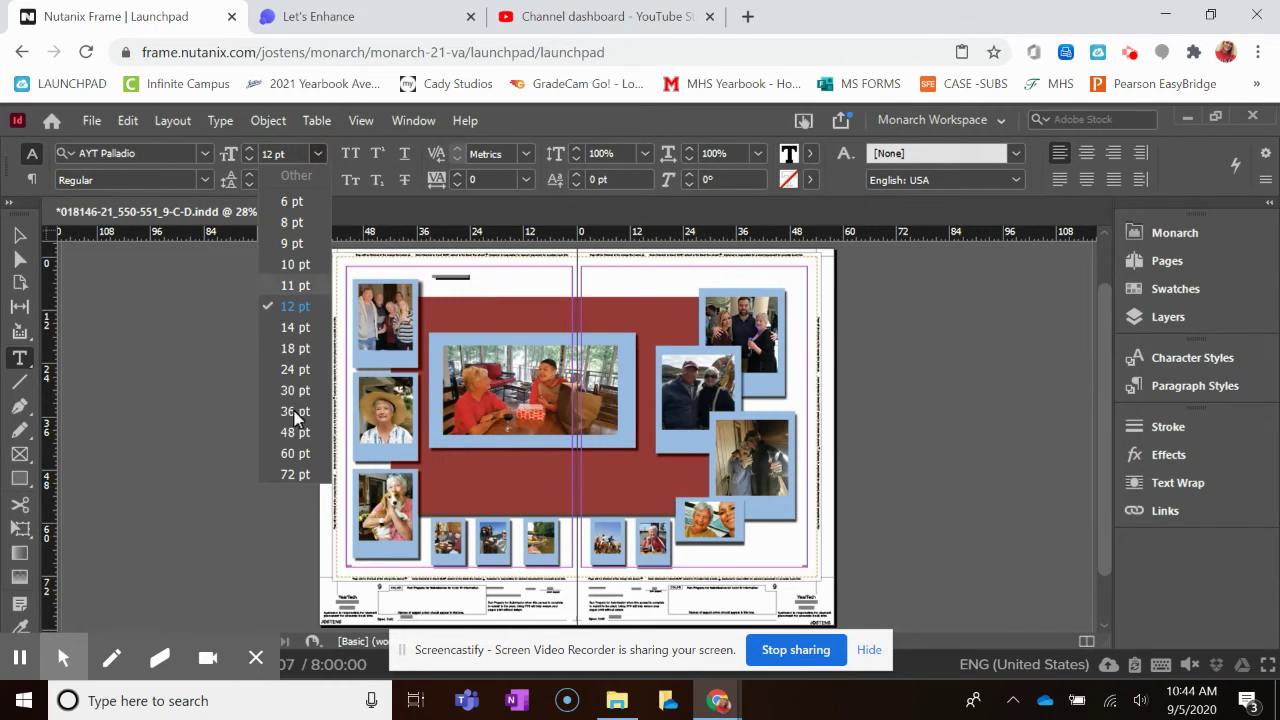
left_click(295, 475)
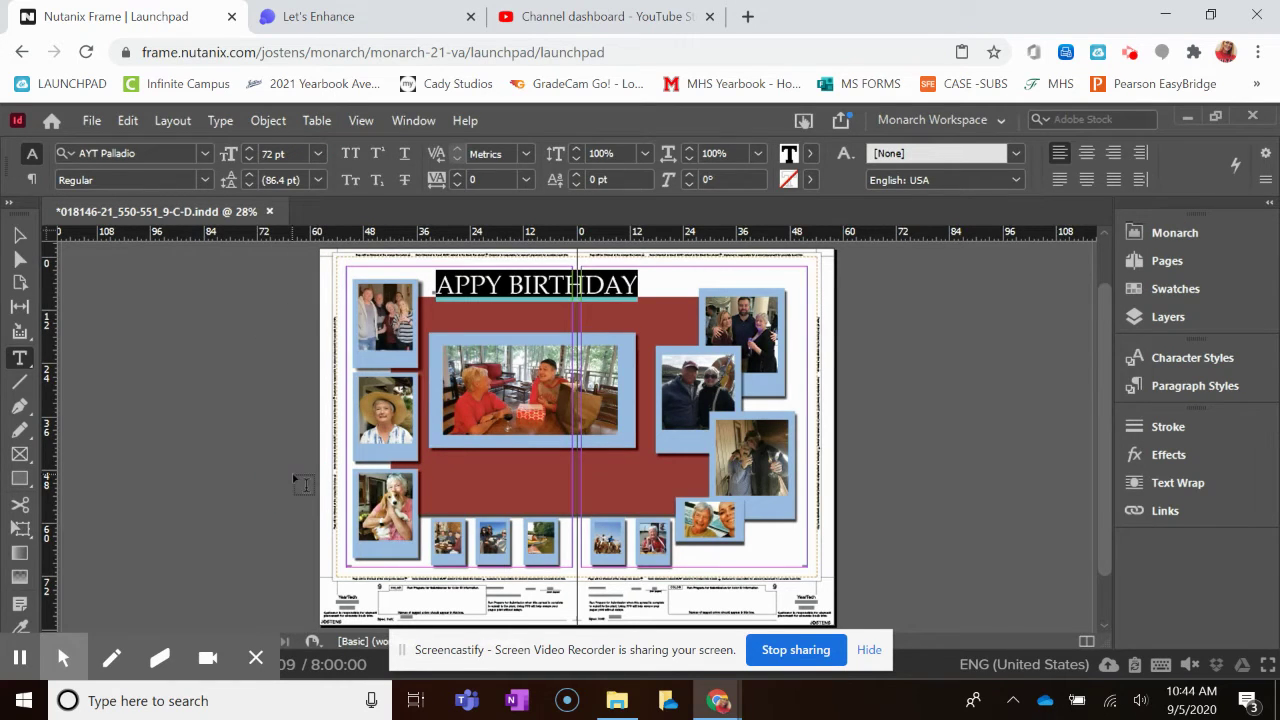
Step: Replace the undersized first letter and the A after it with "HA" so the title reads HAPPY BIRTHDAY at one size
left_click(436, 286)
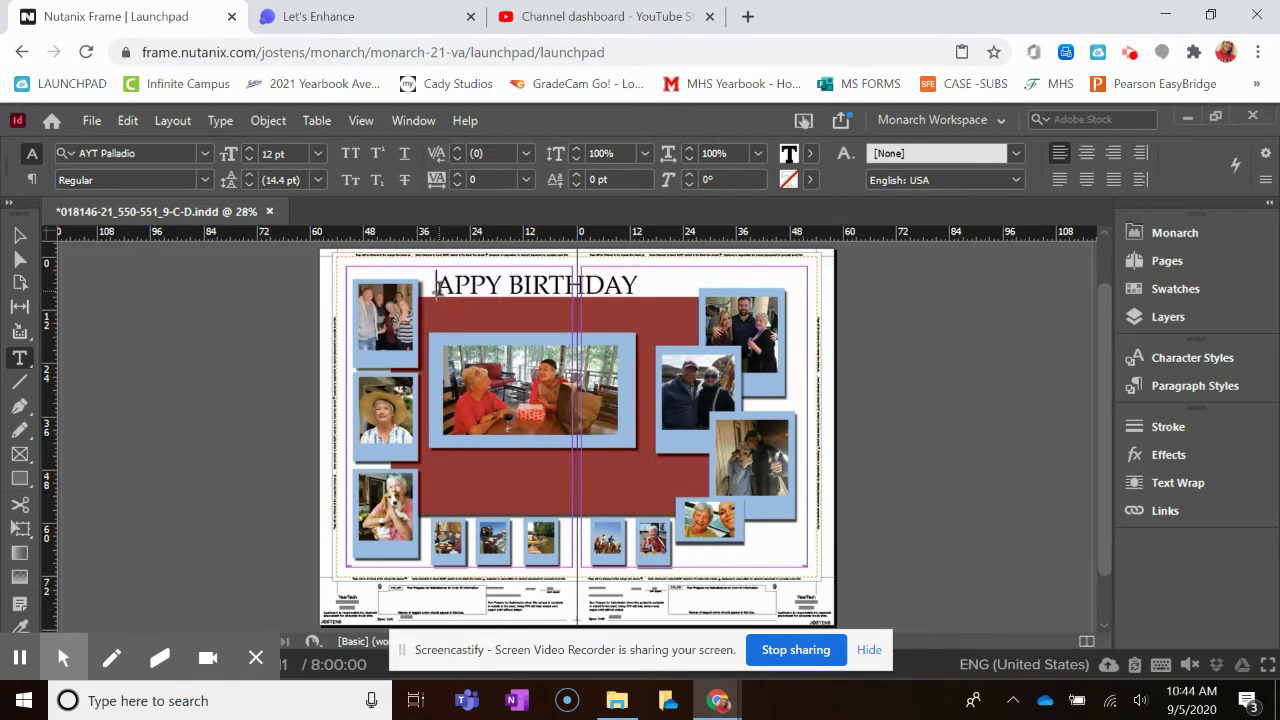
key("BackSpace")
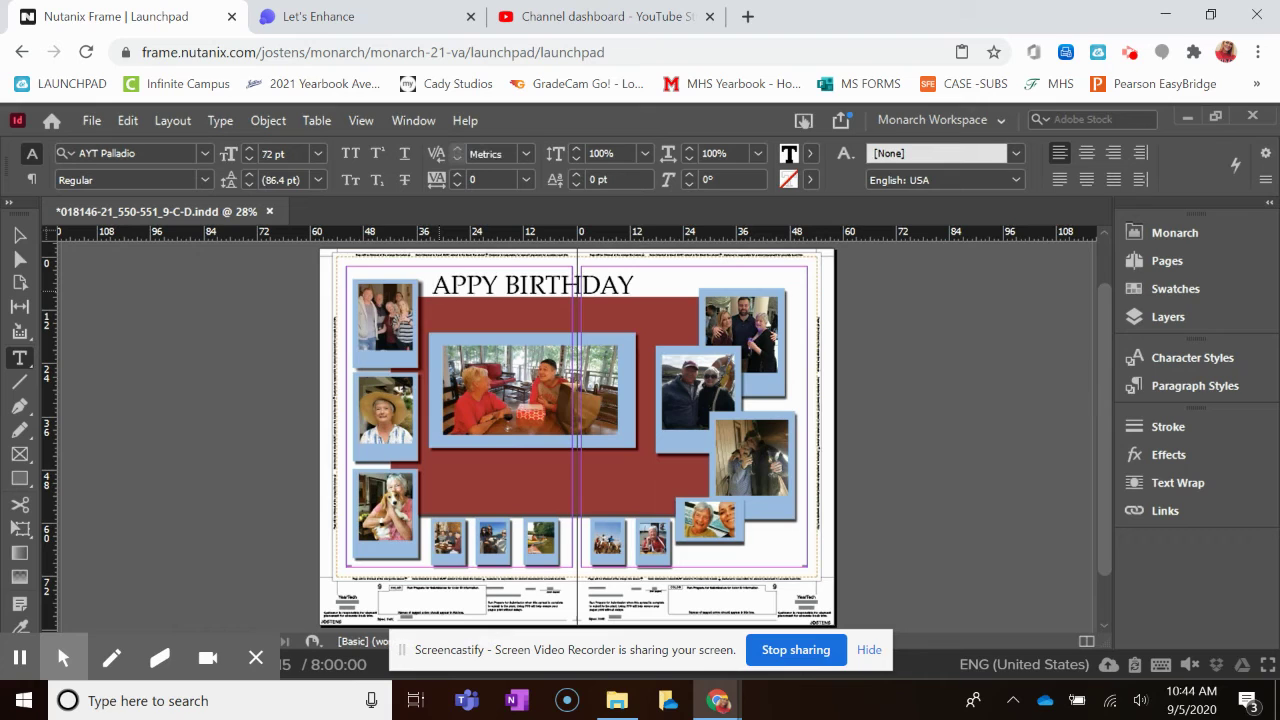
key("Delete")
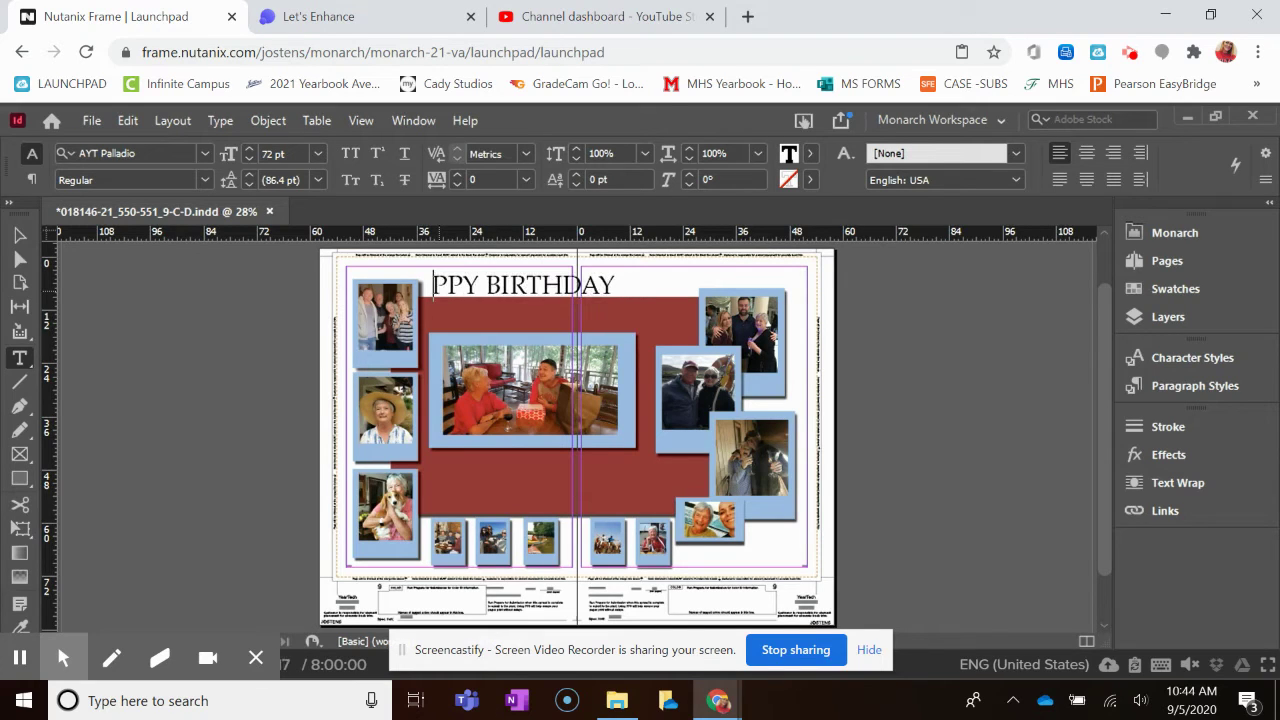
type("HA")
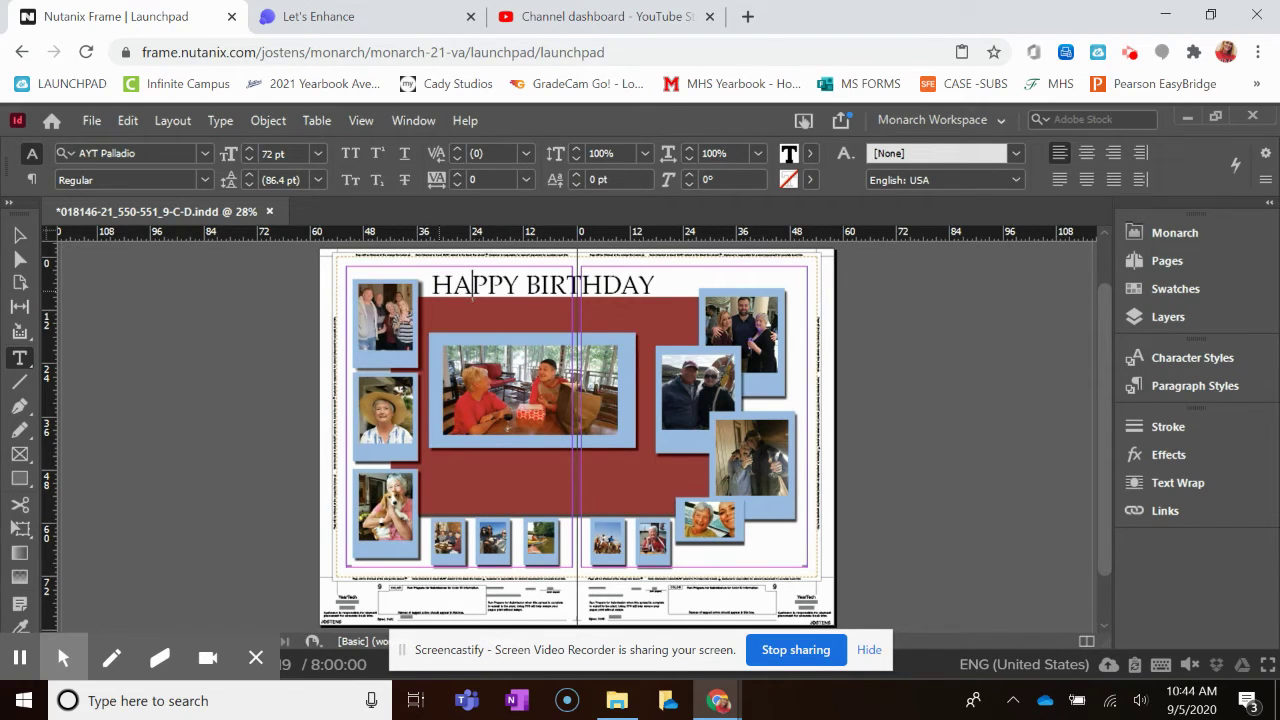
left_click(527, 286)
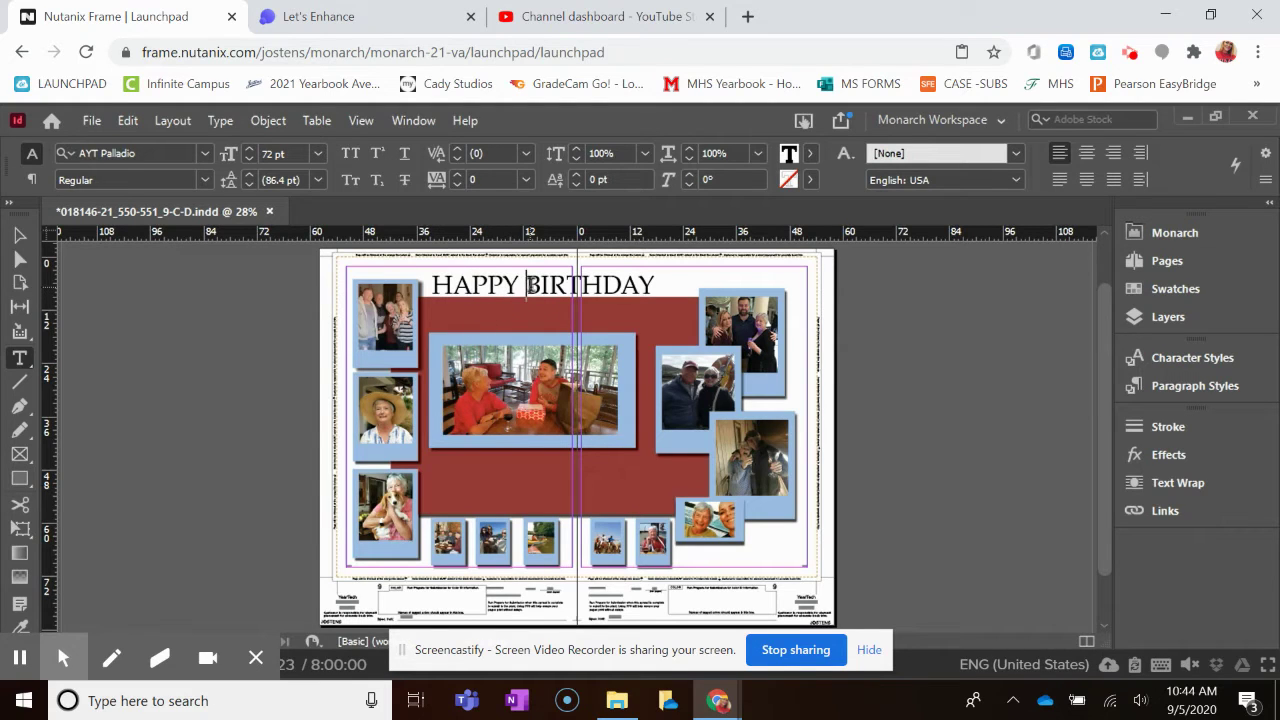
Step: Apply the AYT Clarence font to the entire HAPPY BIRTHDAY title
left_click_drag(432, 286, 472, 286)
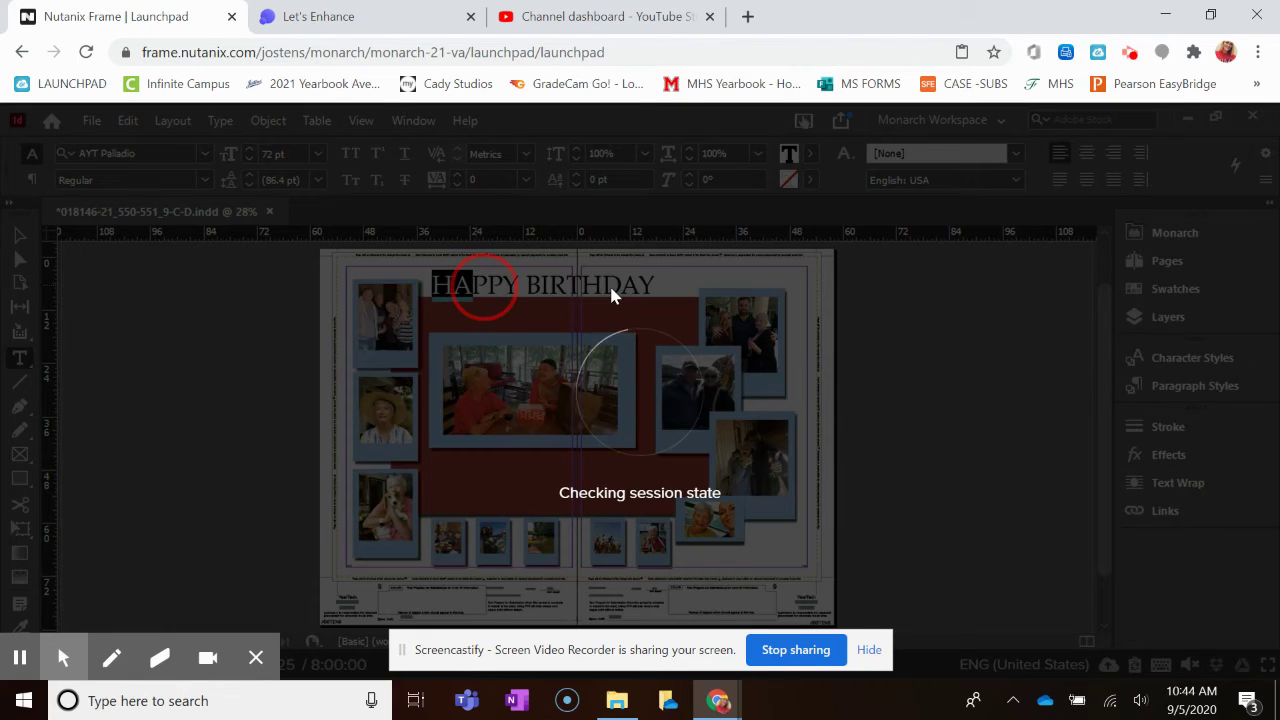
left_click_drag(609, 283, 611, 285)
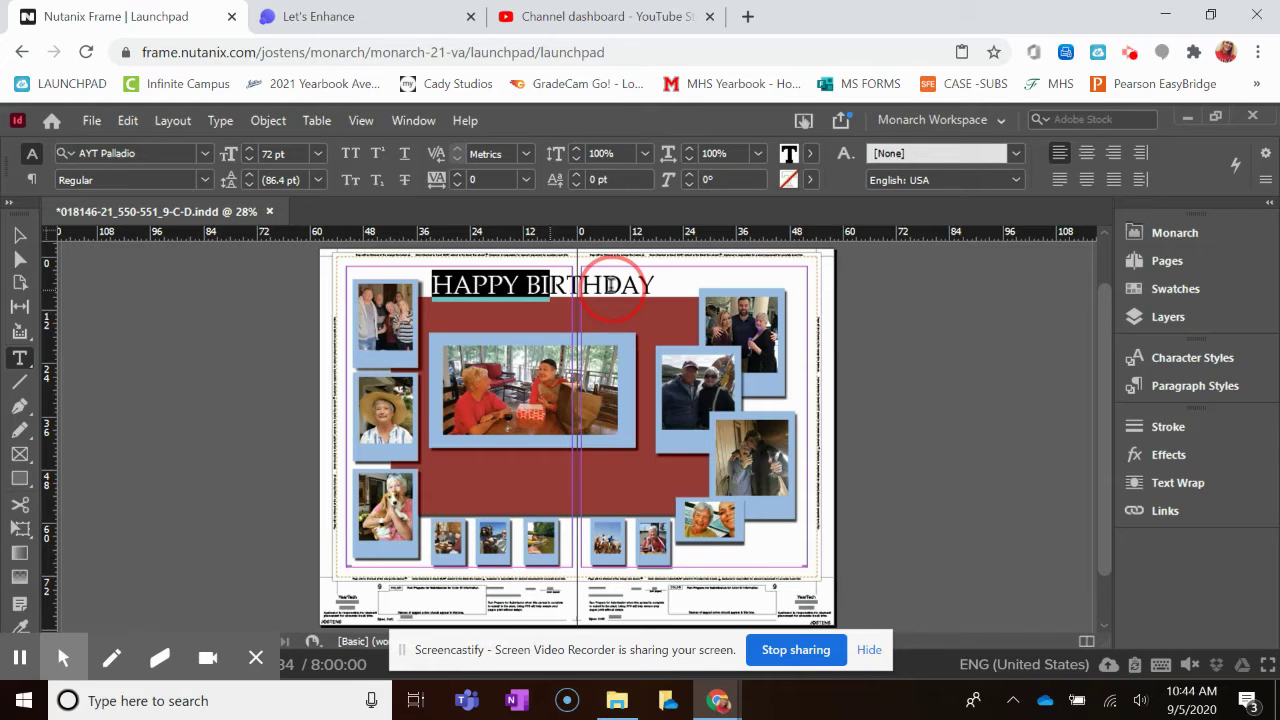
left_click_drag(610, 284, 661, 286)
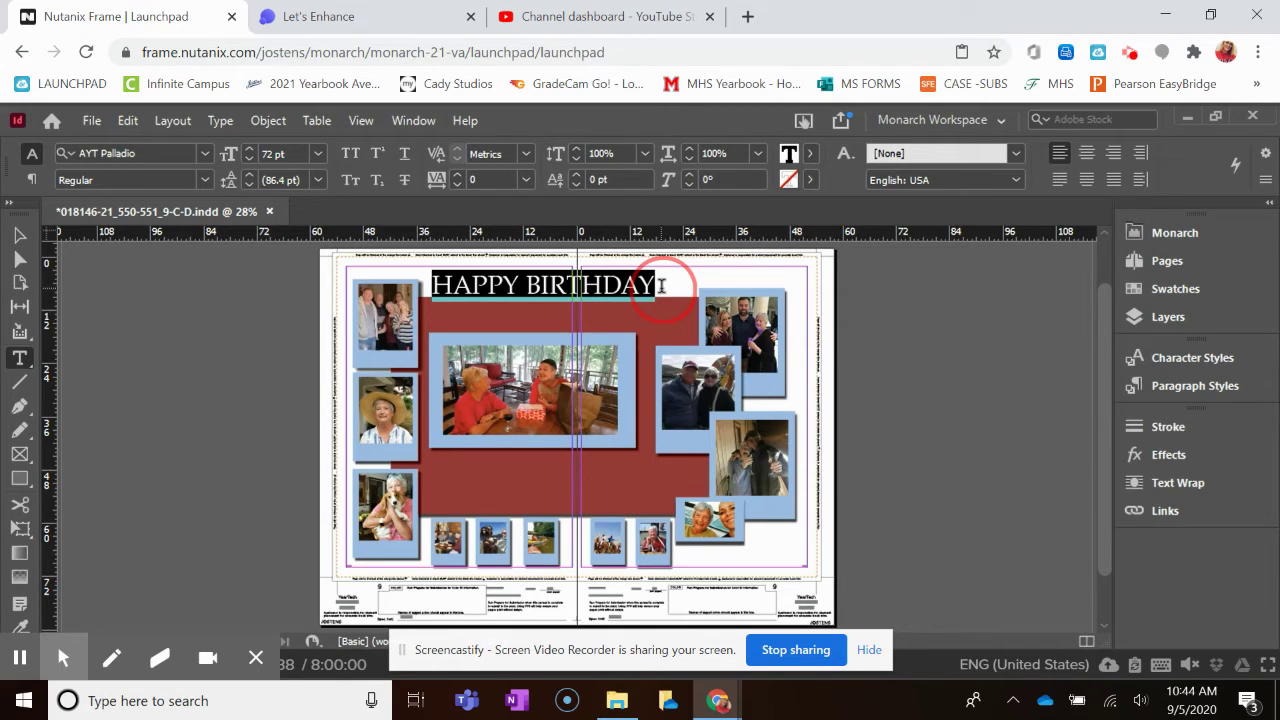
left_click(206, 158)
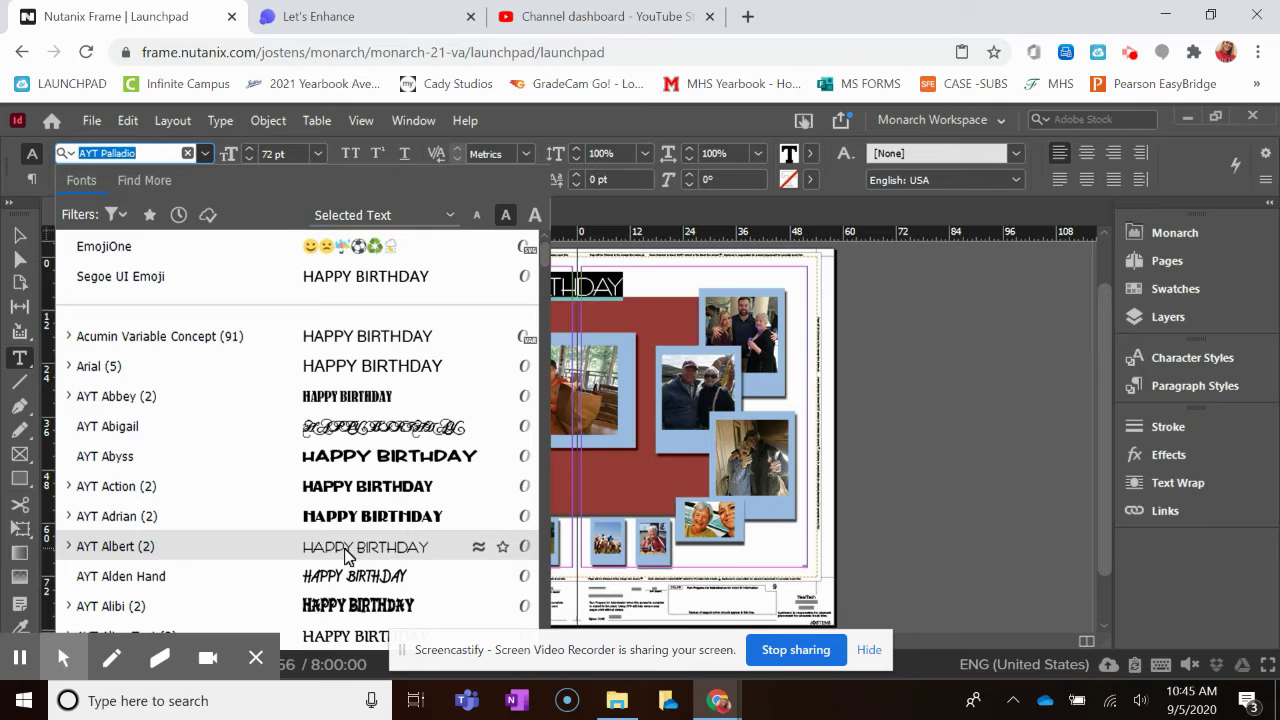
scroll(345, 555, "down", 8)
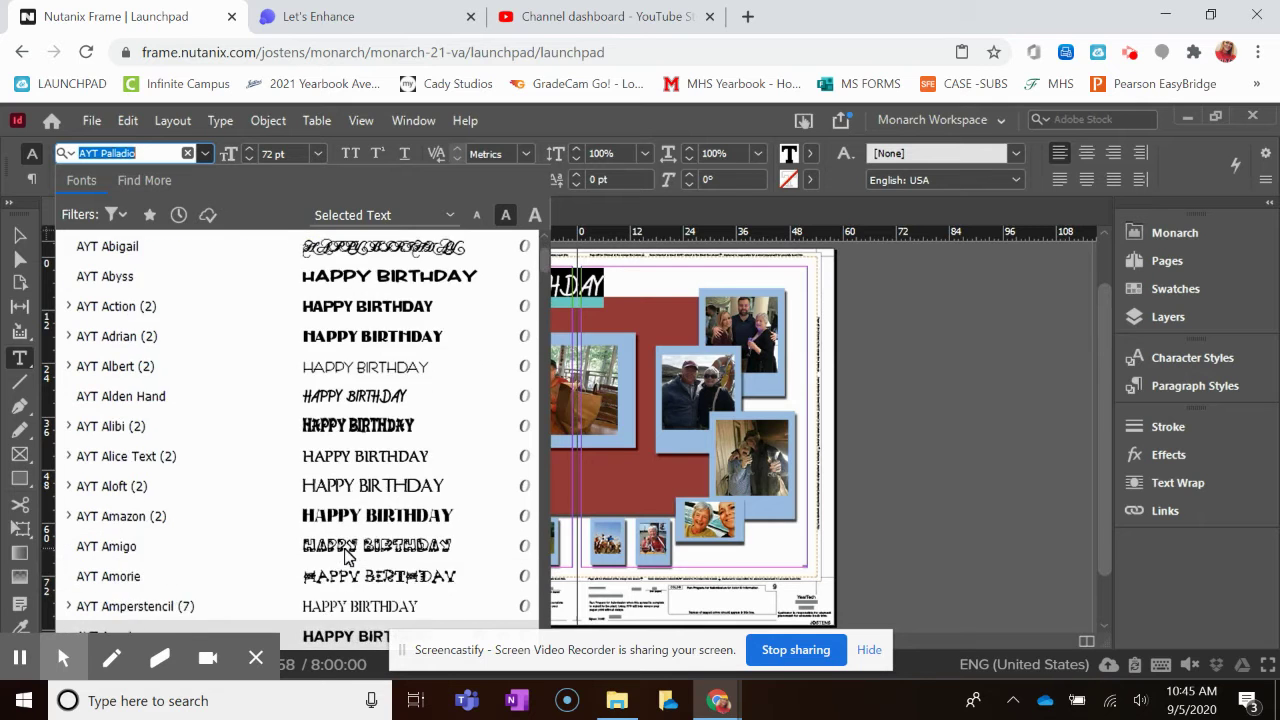
scroll(345, 555, "down", 10)
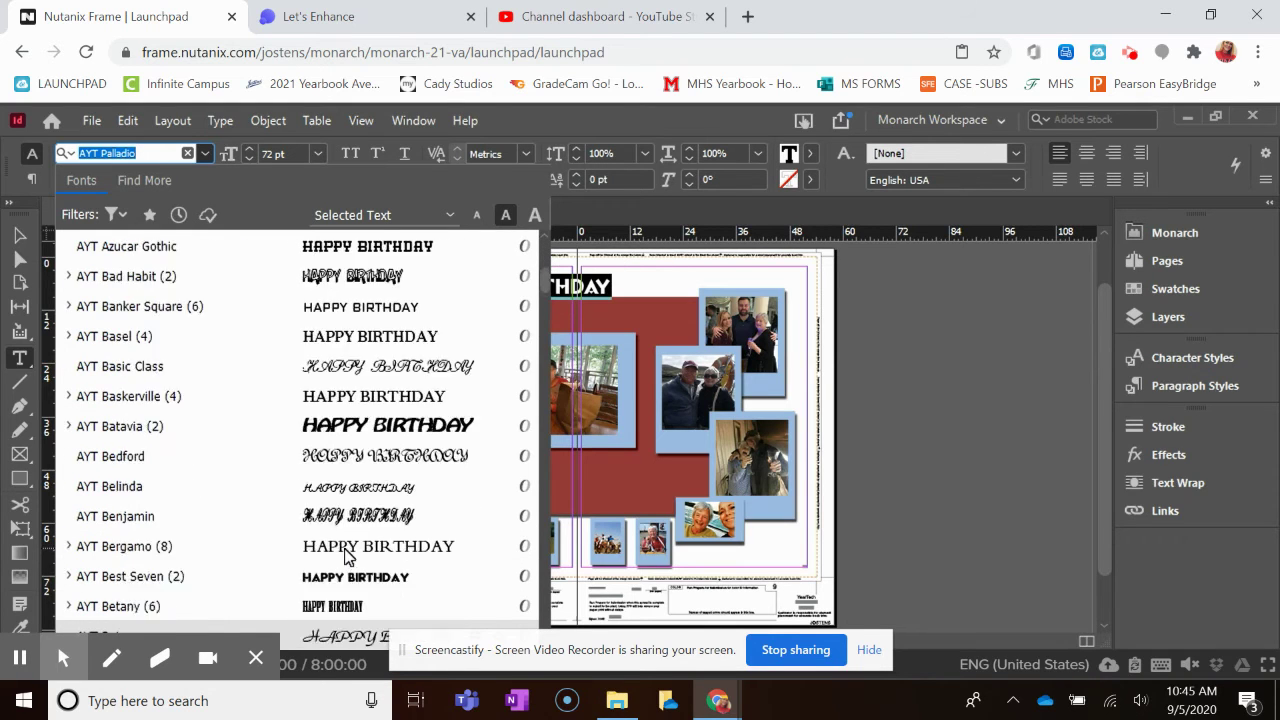
scroll(345, 555, "down", 4)
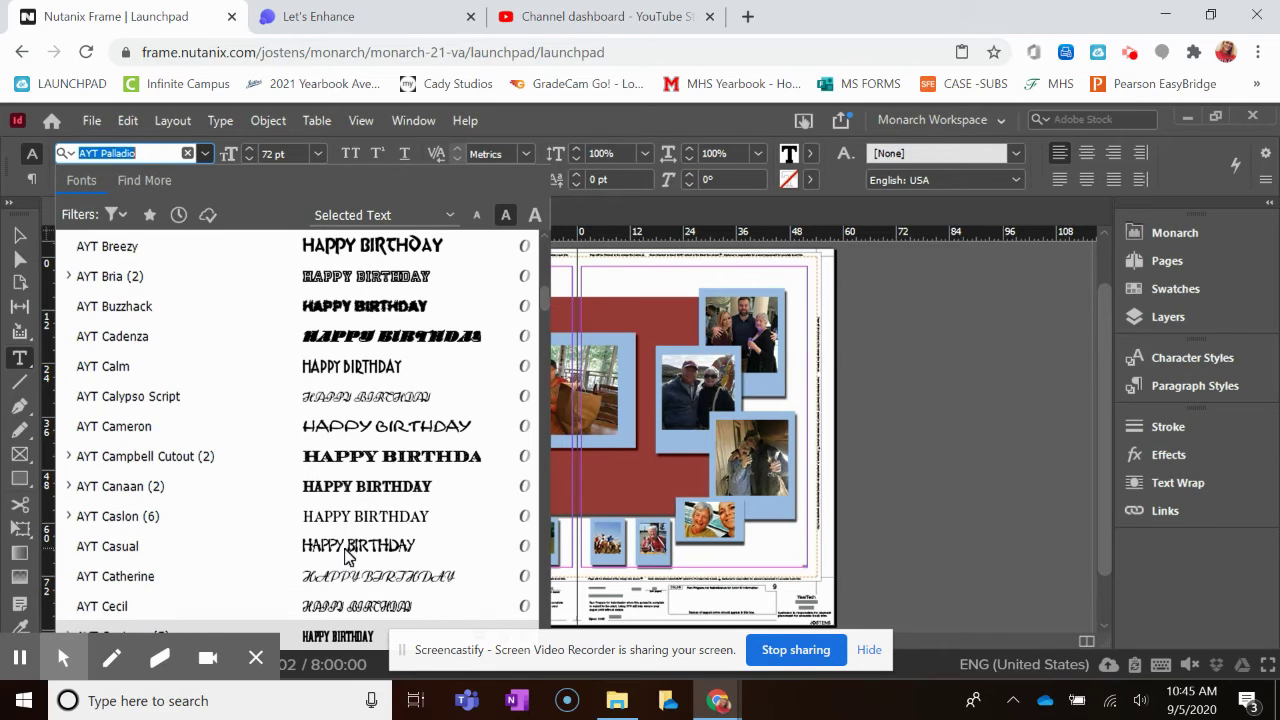
scroll(345, 555, "down", 9)
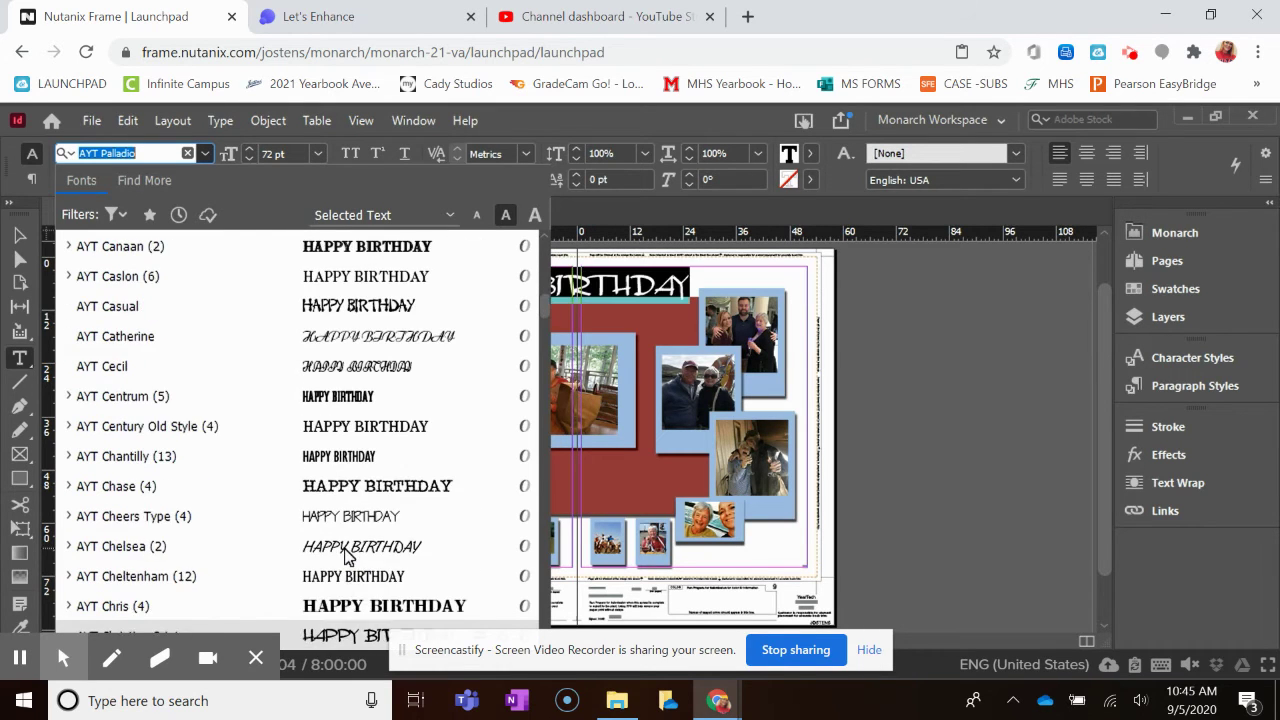
scroll(345, 555, "down", 2)
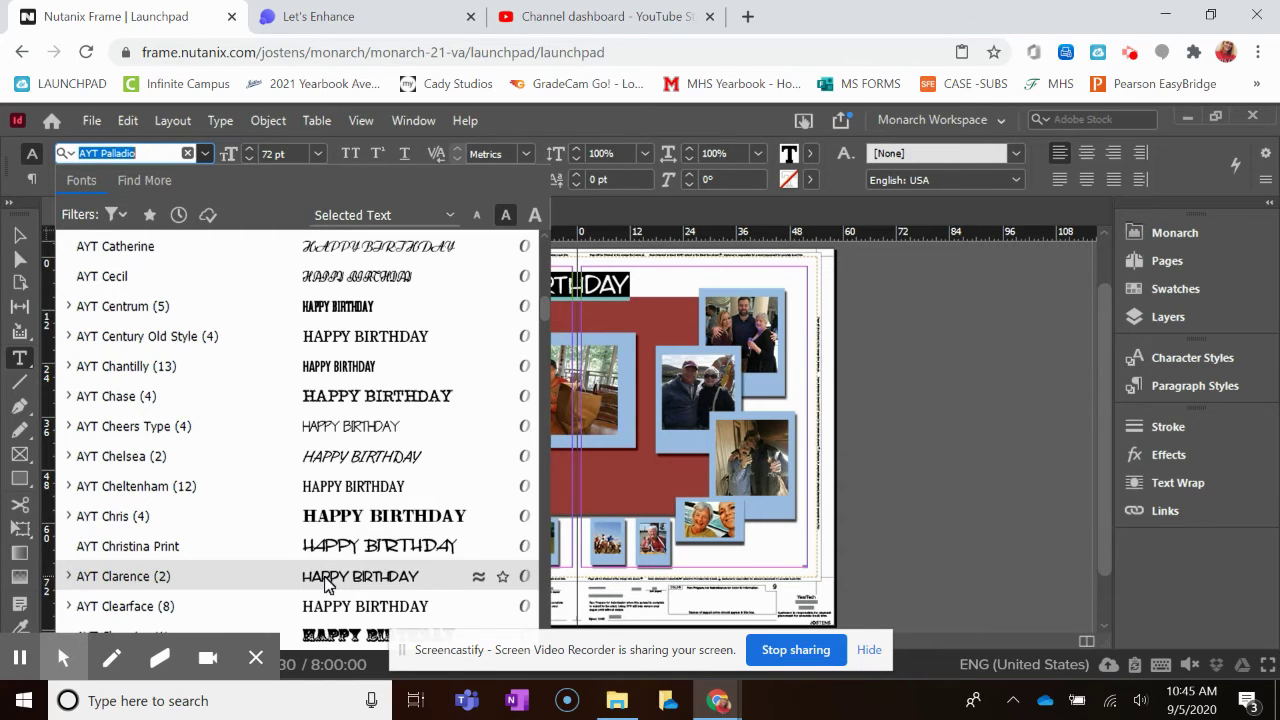
left_click(327, 578)
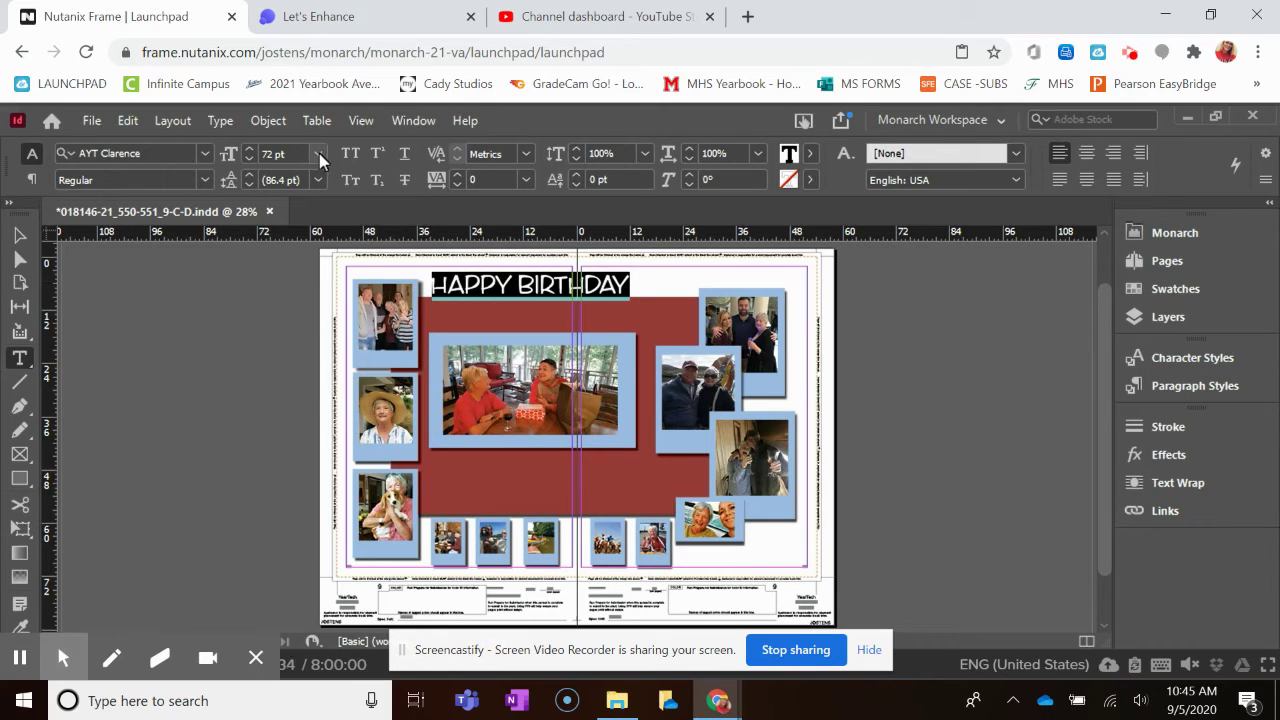
Step: Increase the font size of the HAPPY BIRTHDAY title to 80 pt
left_click(285, 152)
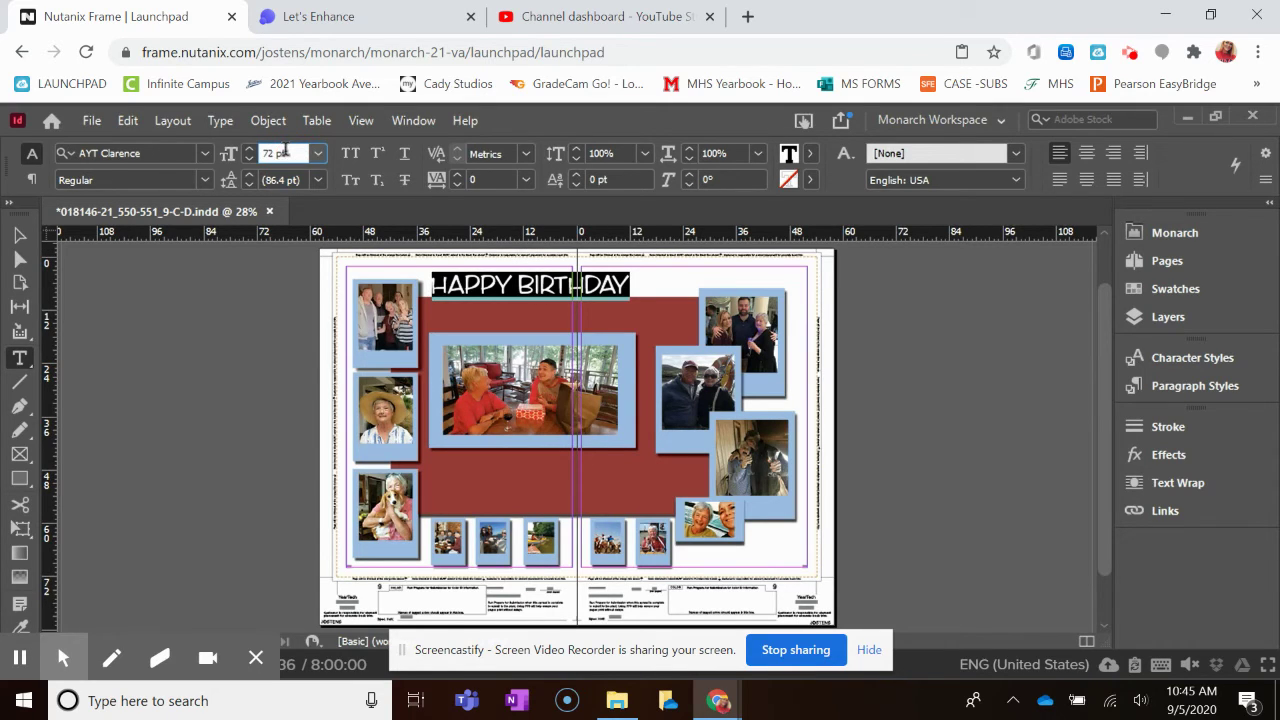
double_click(268, 153)
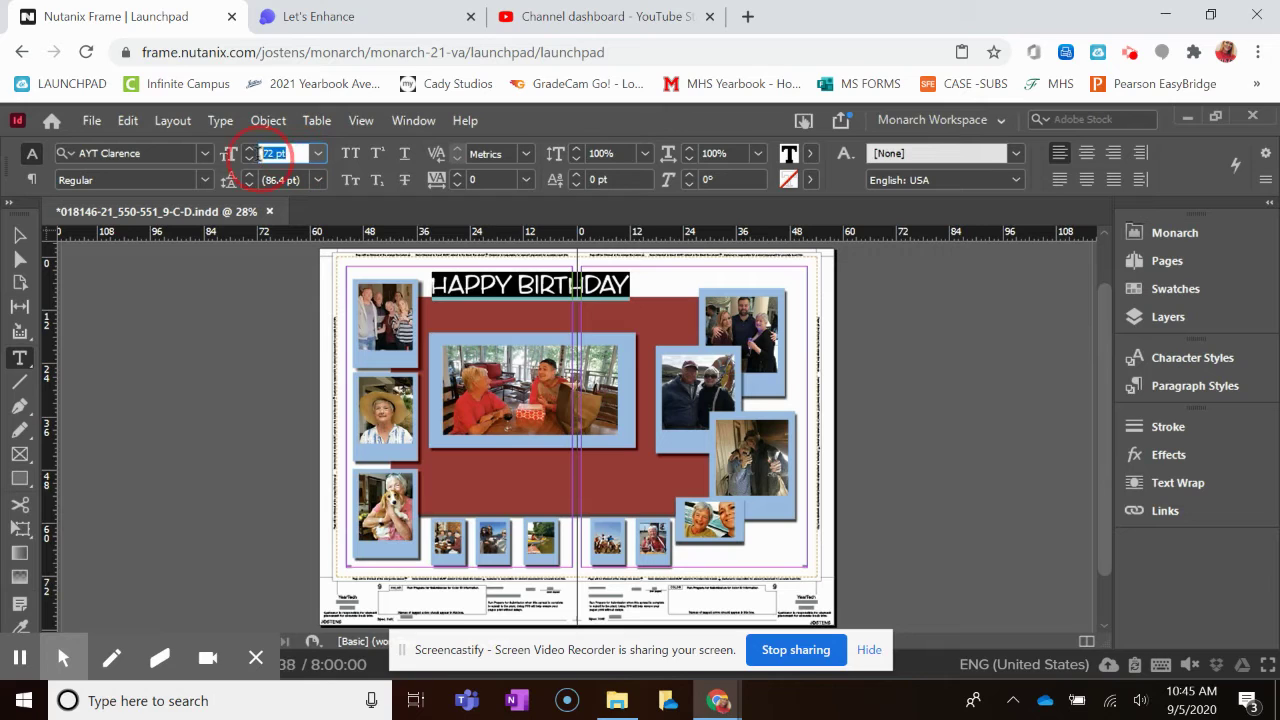
type("80")
key("Return")
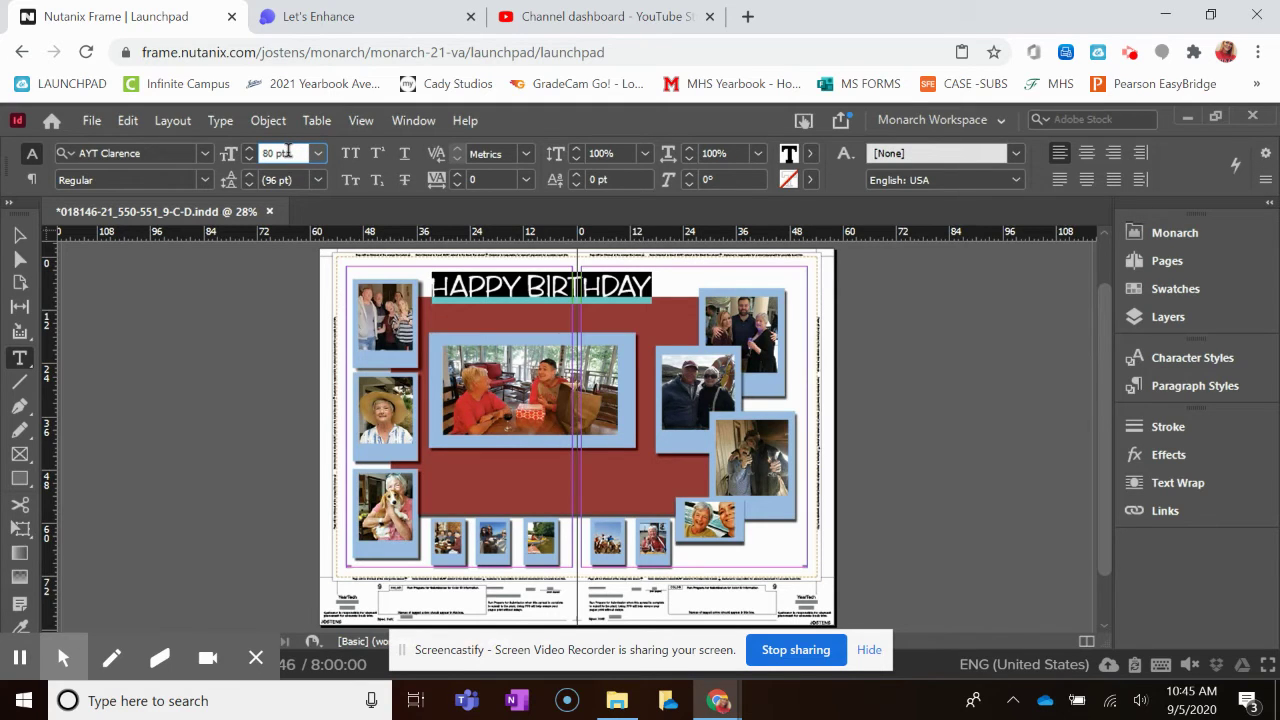
Step: Try a font size of 130 pt on the HAPPY BIRTHDAY title
left_click_drag(287, 150, 264, 153)
left_click(296, 156)
key("BackSpace")
key("BackSpace")
type("130")
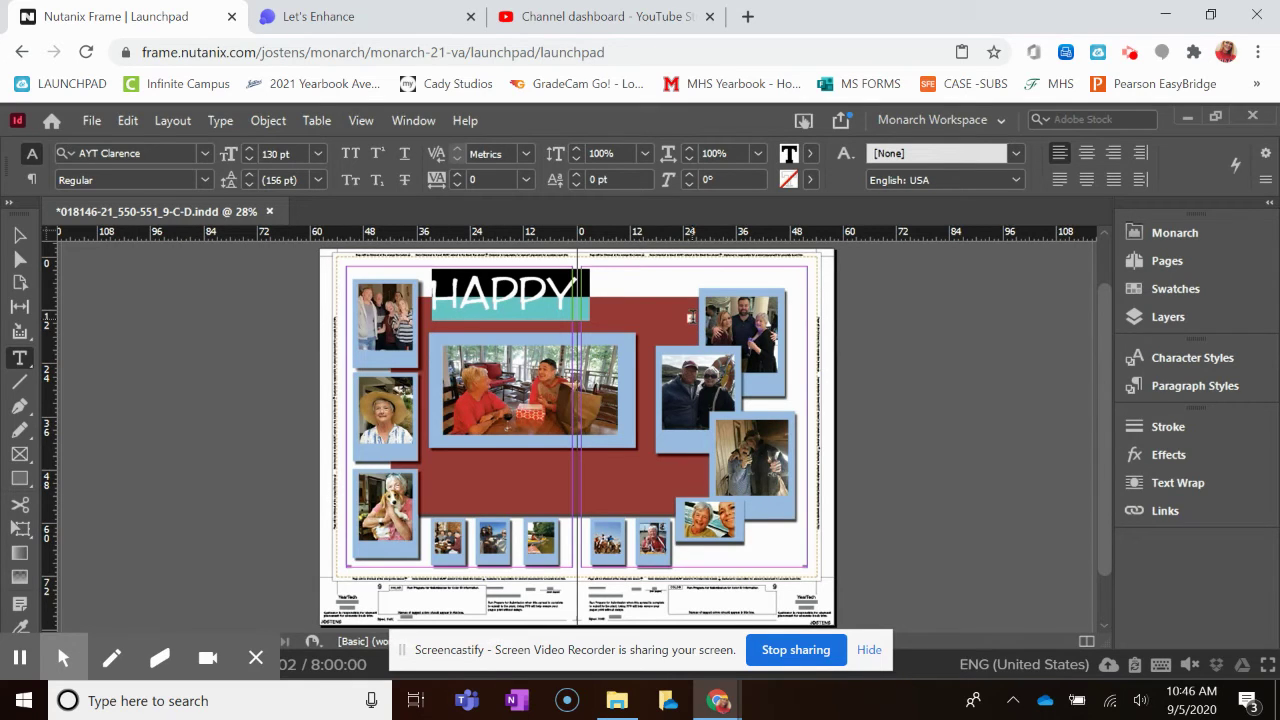
left_click(690, 308)
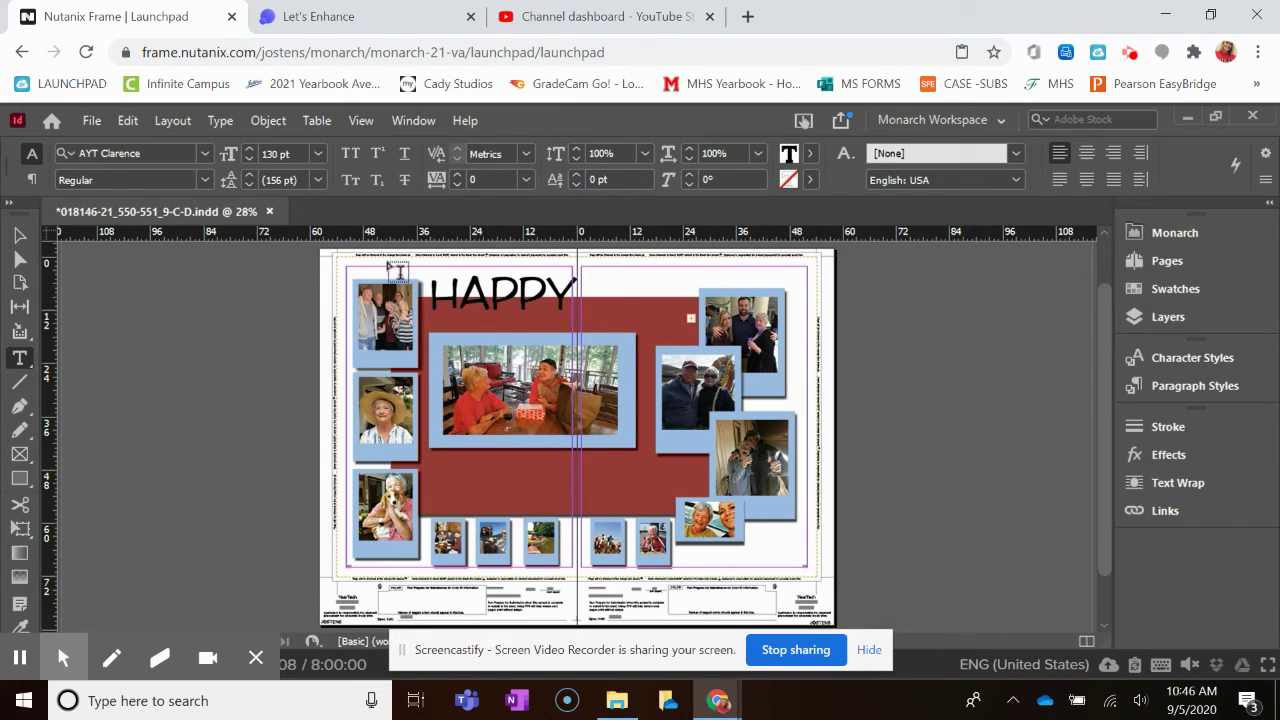
Step: Select the visible word HAPPY in the title and set its font size to 100 pt
left_click_drag(440, 292, 578, 290)
left_click_drag(659, 295, 705, 300)
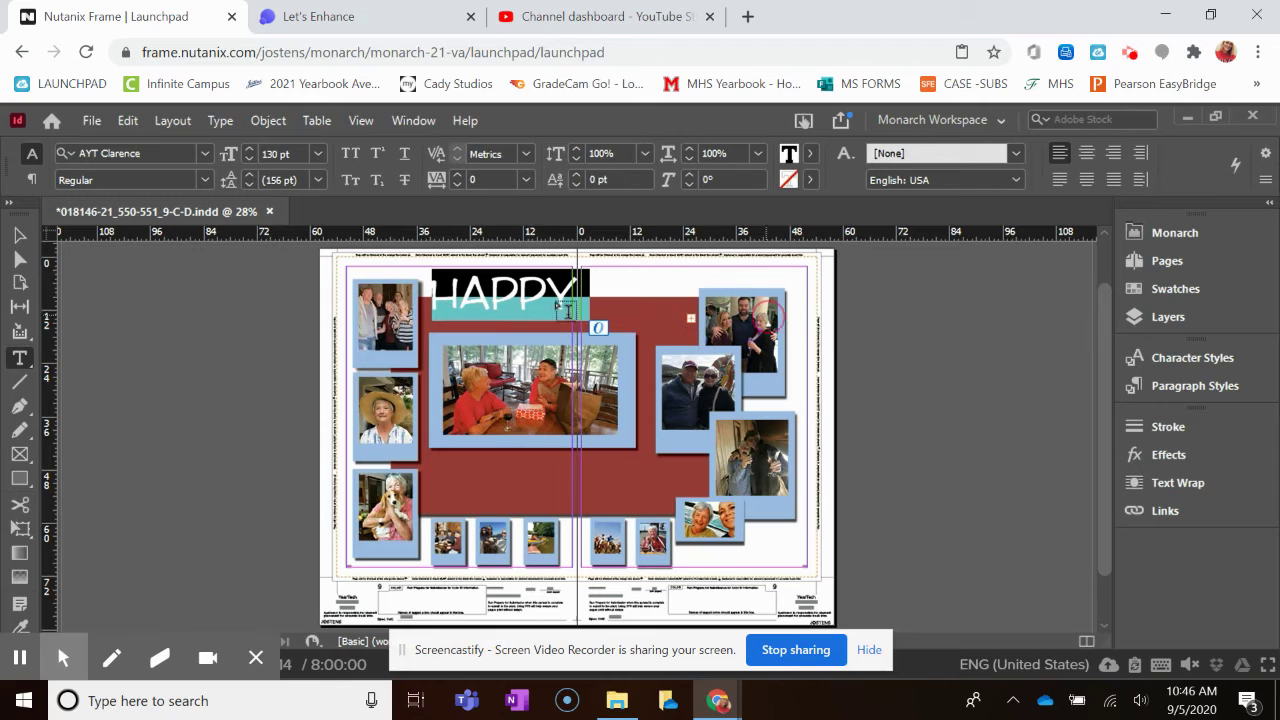
left_click(294, 155)
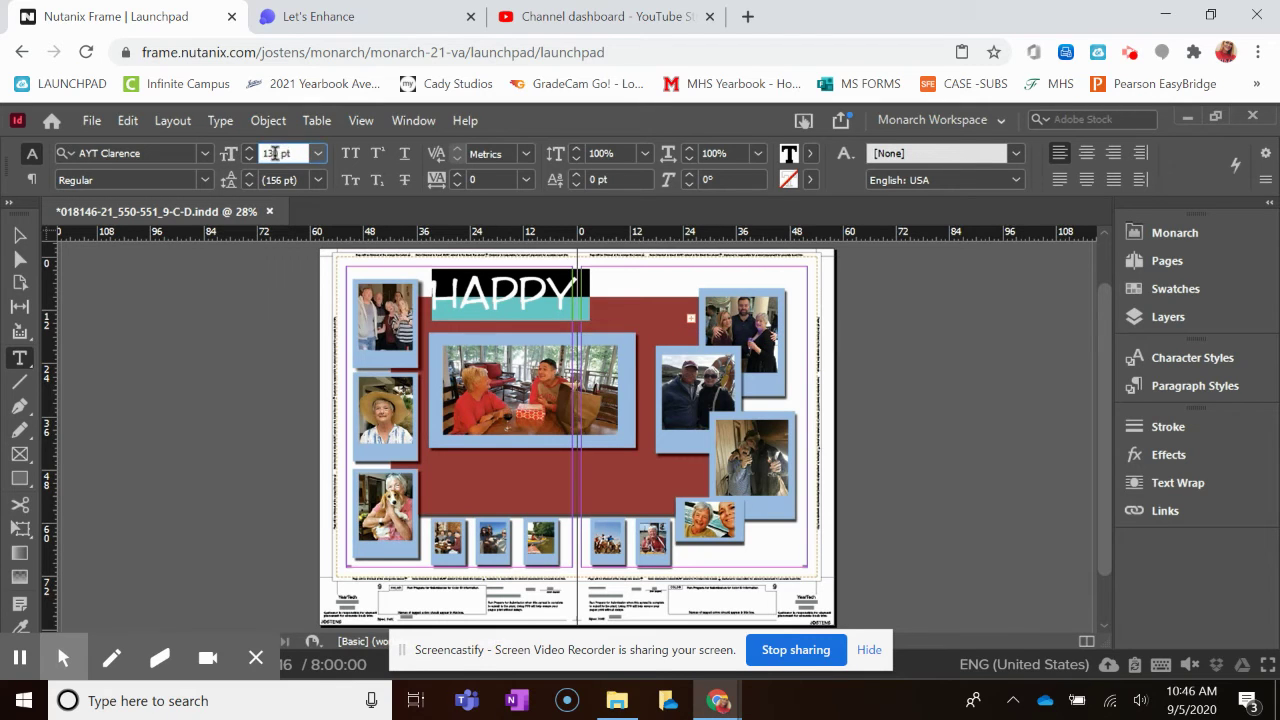
left_click_drag(299, 155, 265, 153)
type("100")
key("Return")
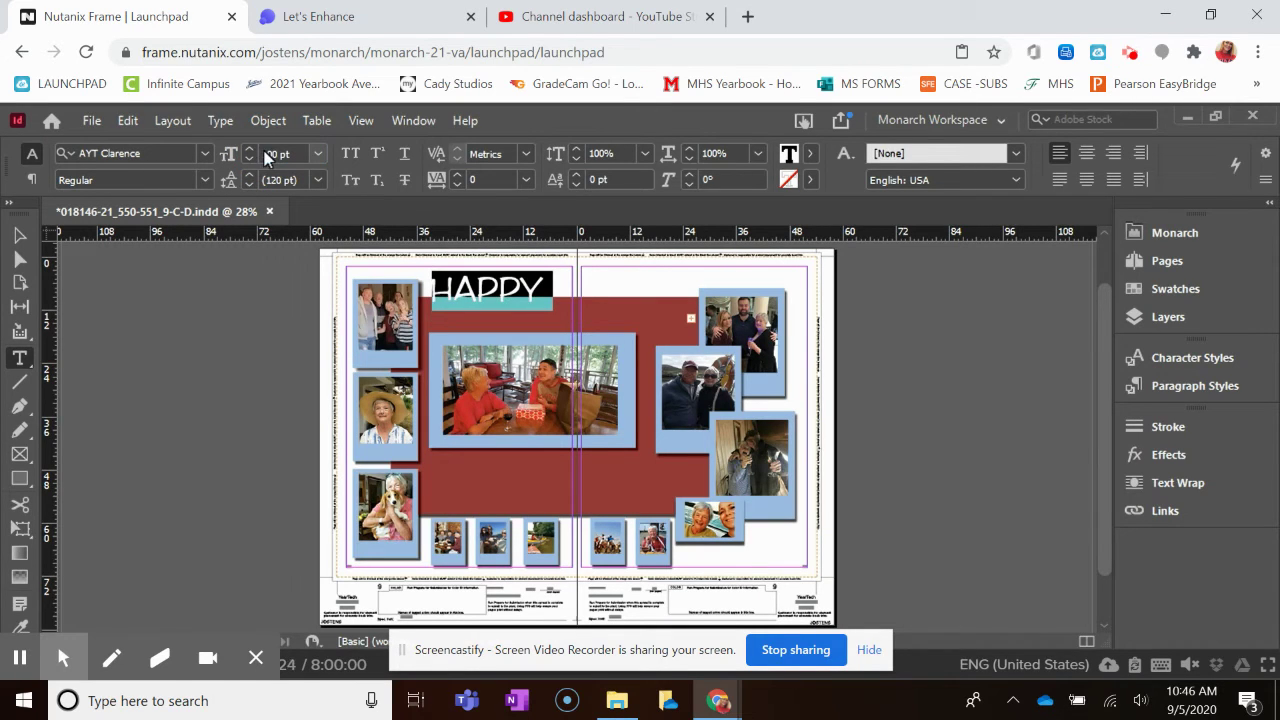
Step: Reduce the font size of the word HAPPY in the title to 90 pt
left_click(289, 155)
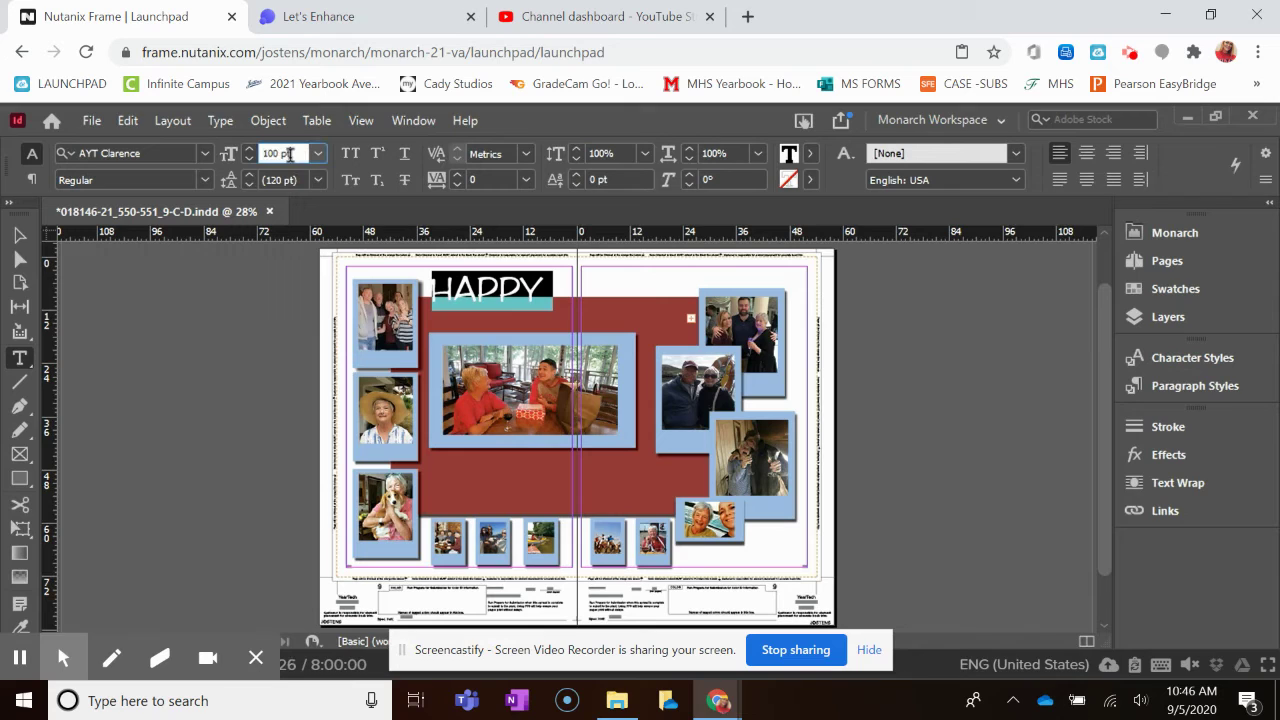
left_click_drag(261, 155, 304, 155)
type("90")
key("Return")
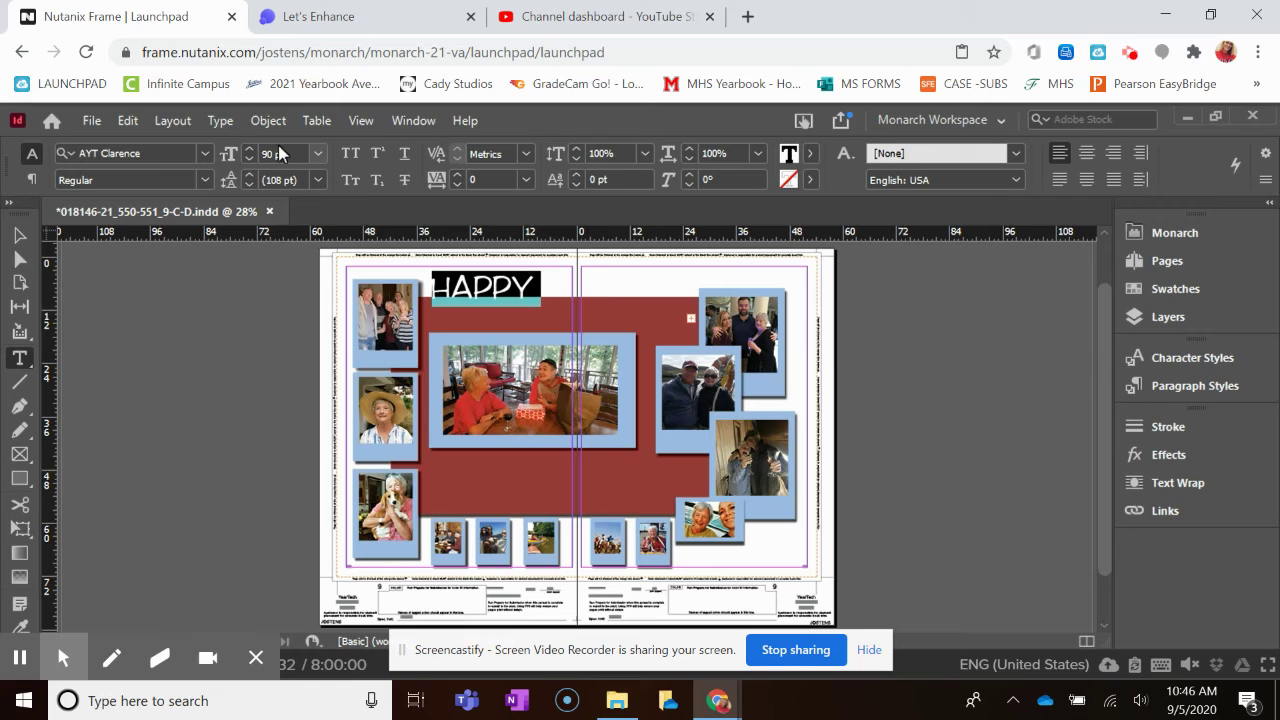
Step: Set the font size of the word HAPPY in the title to 10 pt
left_click(281, 154)
key("BackSpace")
type("10")
key("Return")
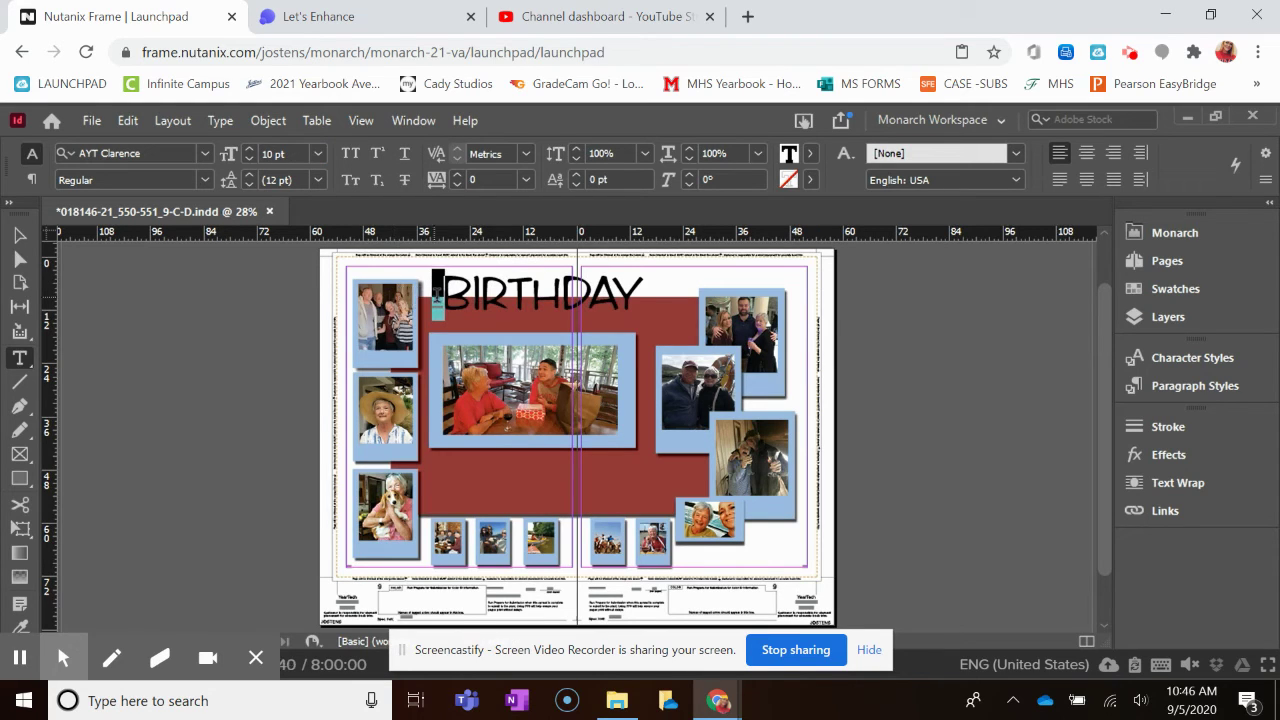
Step: Select the whole title line, including the tiny first word, and set its font size to 100 pt
left_click(441, 290)
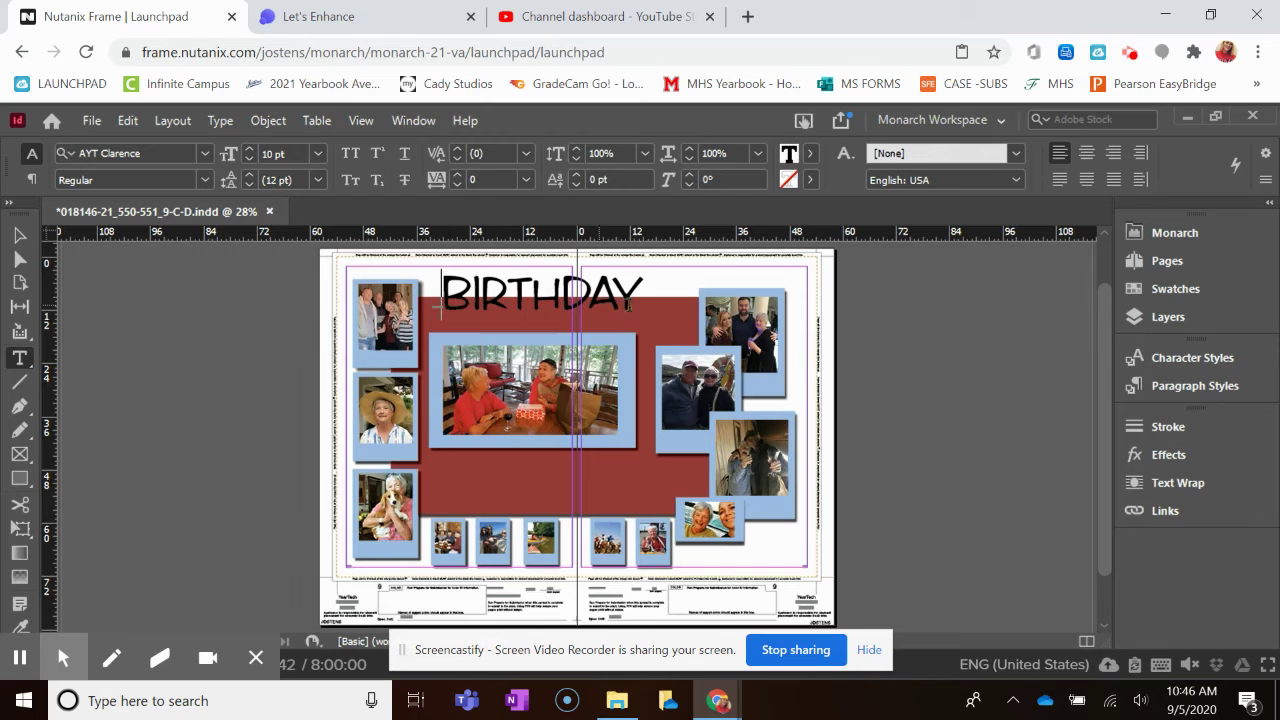
left_click(630, 301)
triple_click(631, 301)
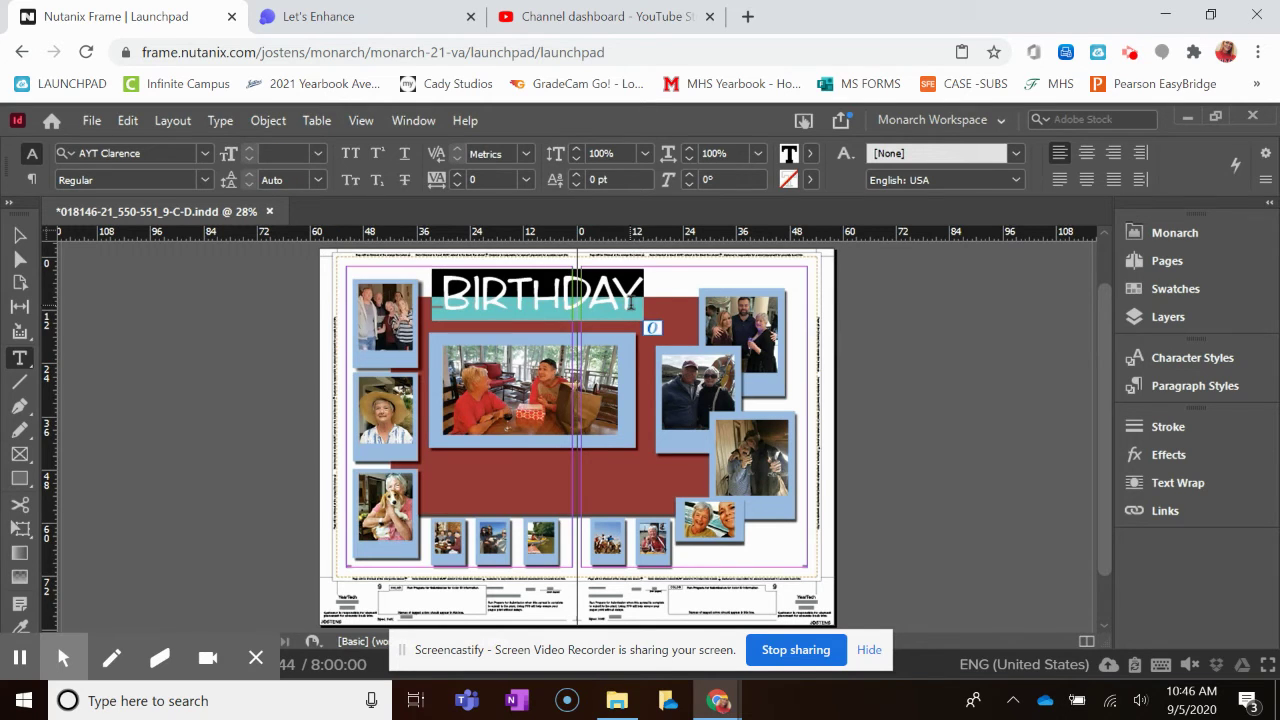
left_click(286, 153)
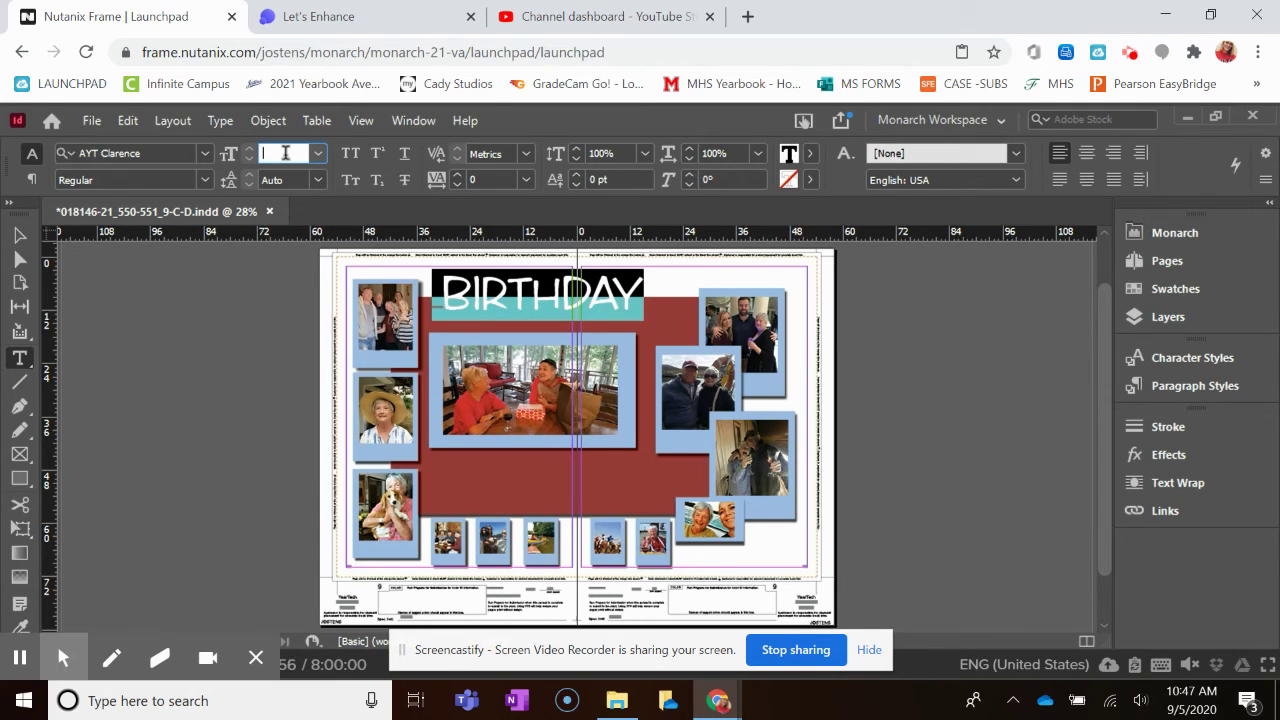
type("100")
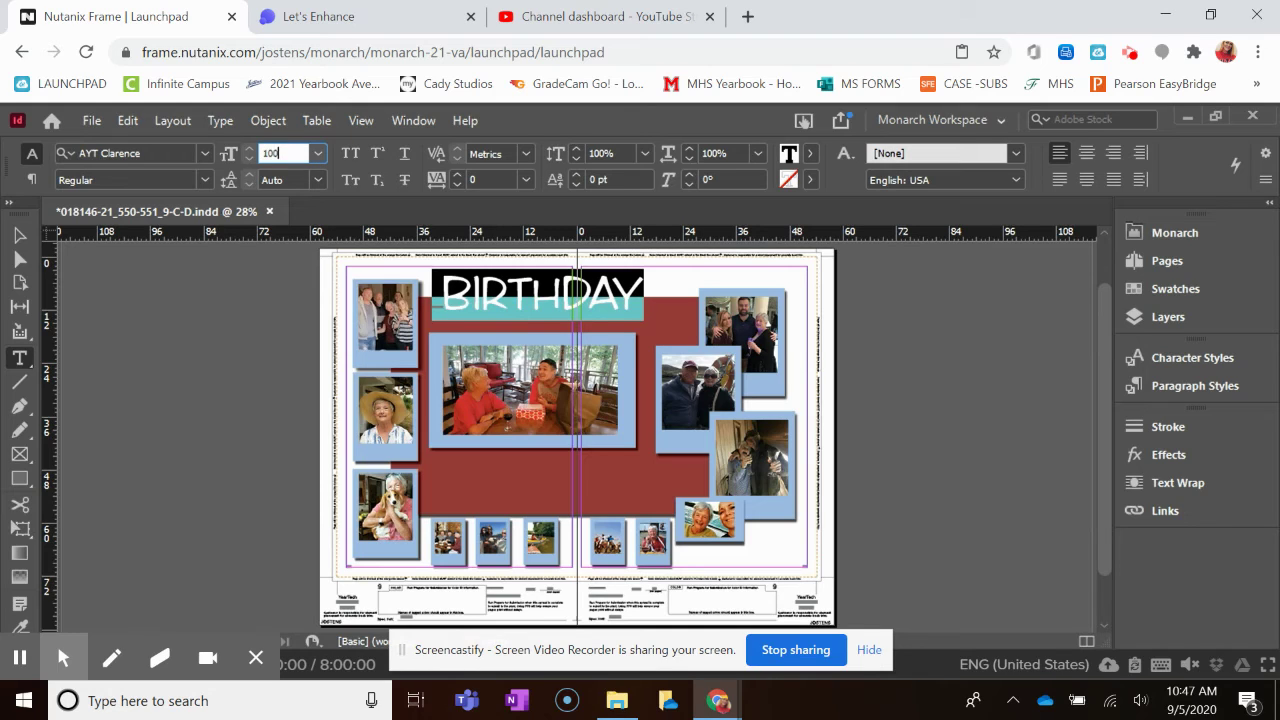
key("Return")
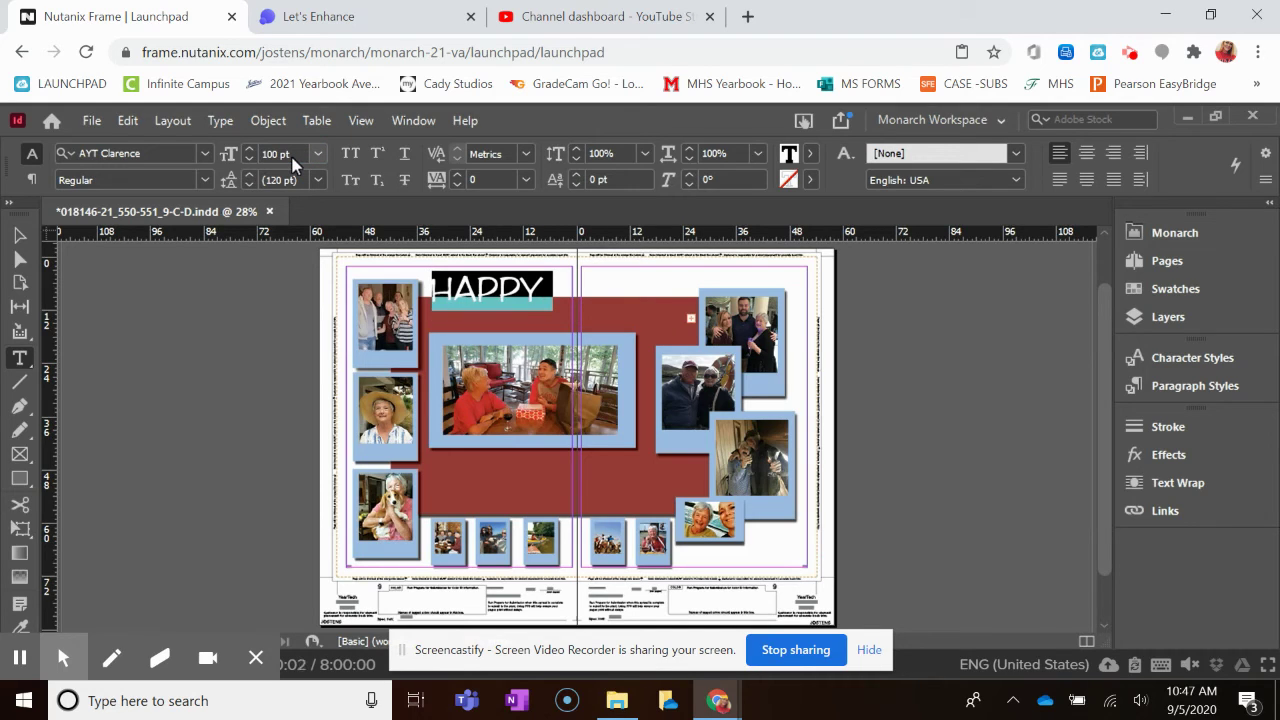
Step: Set the whole title to 80 pt and place the text cursor just before the word BIRTHDAY
left_click(289, 153)
double_click(264, 152)
type("8")
key("Return")
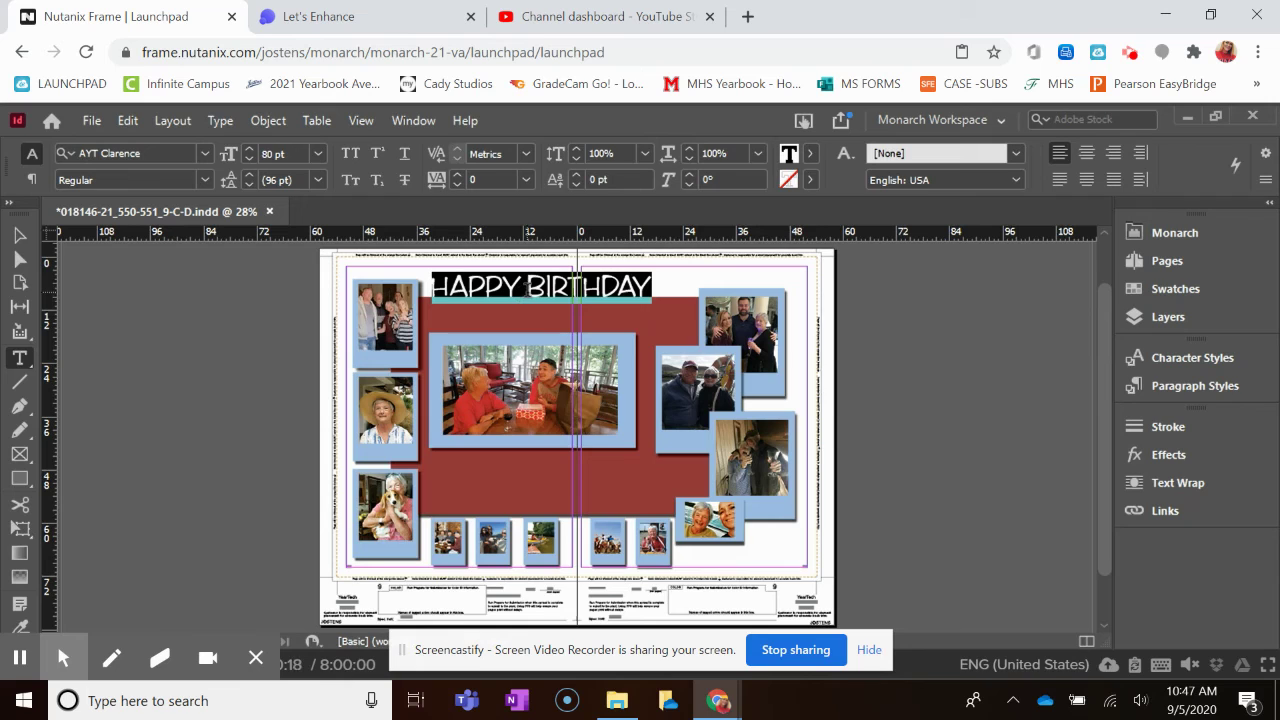
left_click(528, 288)
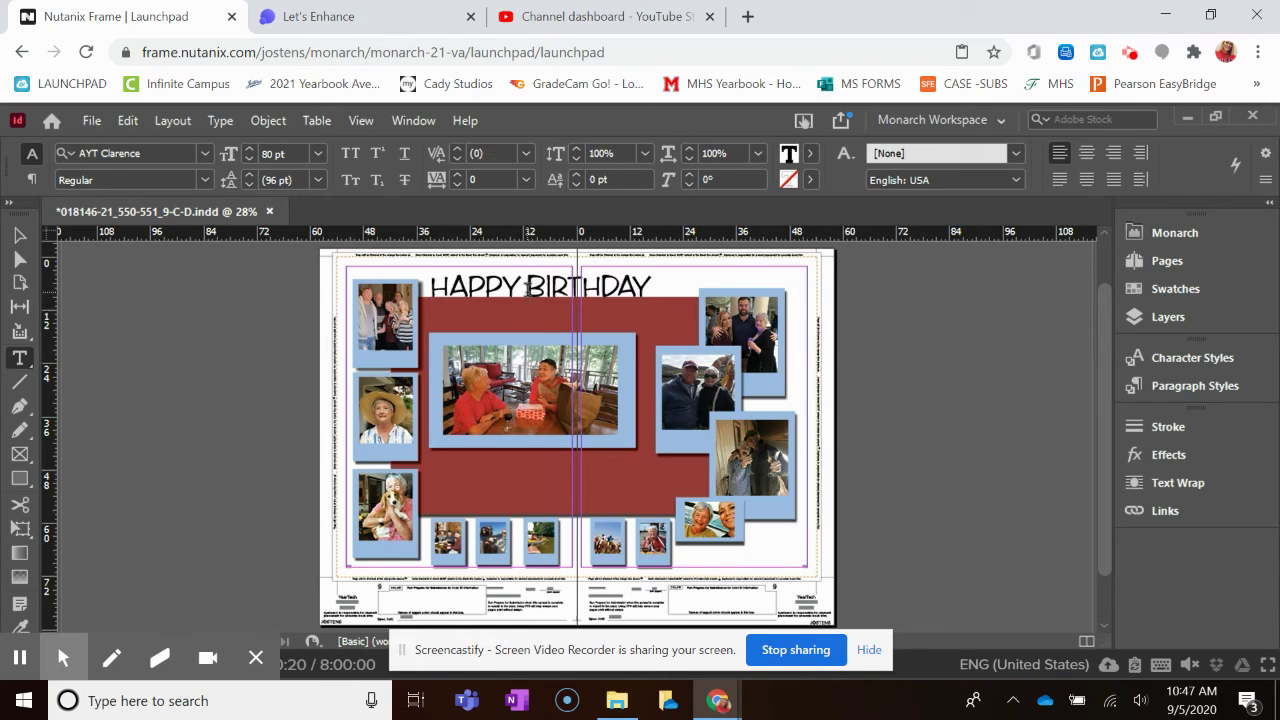